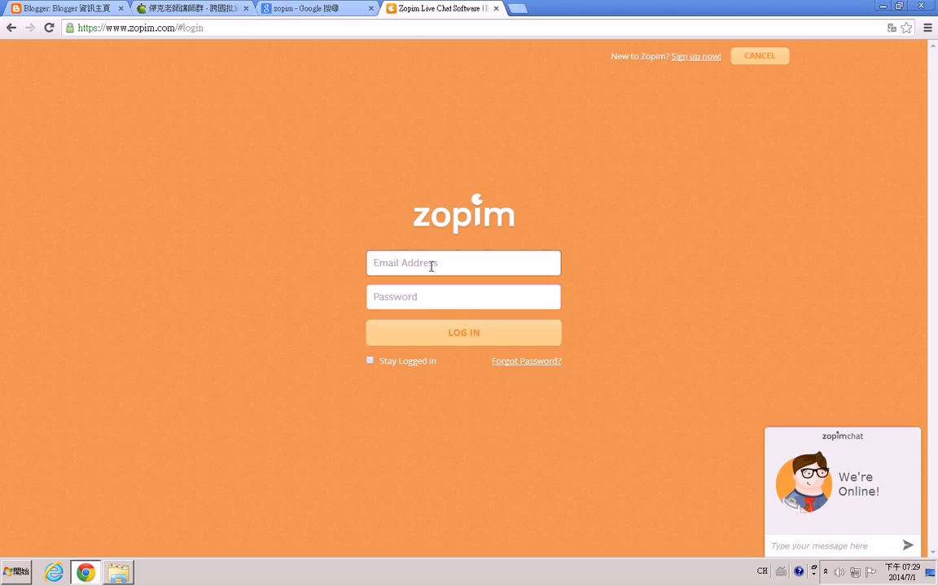
Log in to Zopim with the account e-mail address and password.
{"action": "key", "text": "Tab"}
{"action": "type", "text": "•••••••••"}
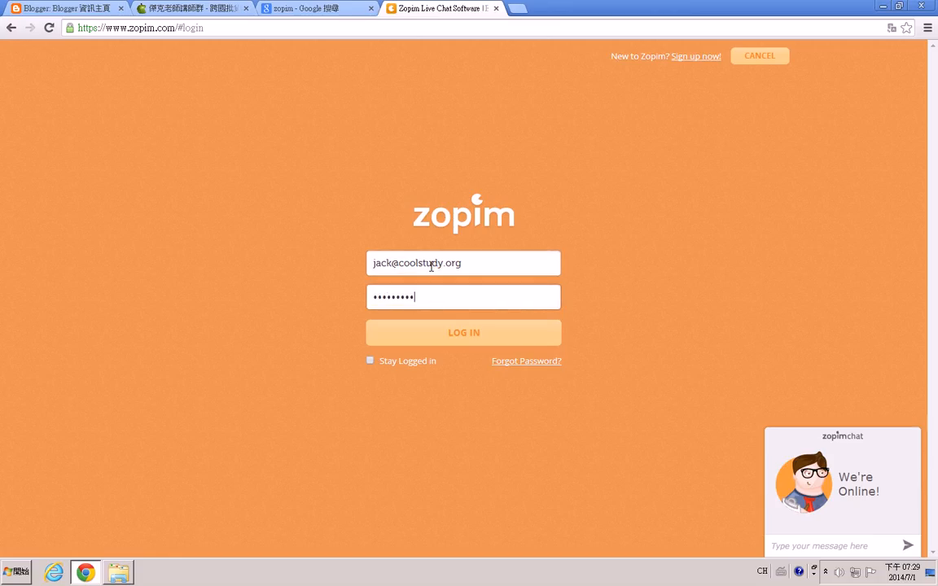
{"action": "left_click", "coordinate": [475, 334]}
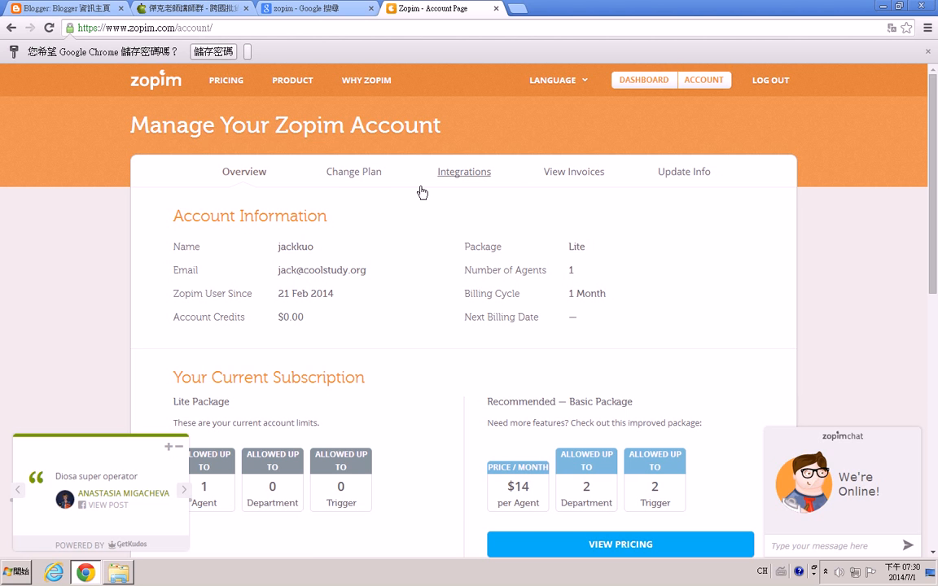
Open the Zopim dashboard from the account page.
{"action": "left_click", "coordinate": [654, 87]}
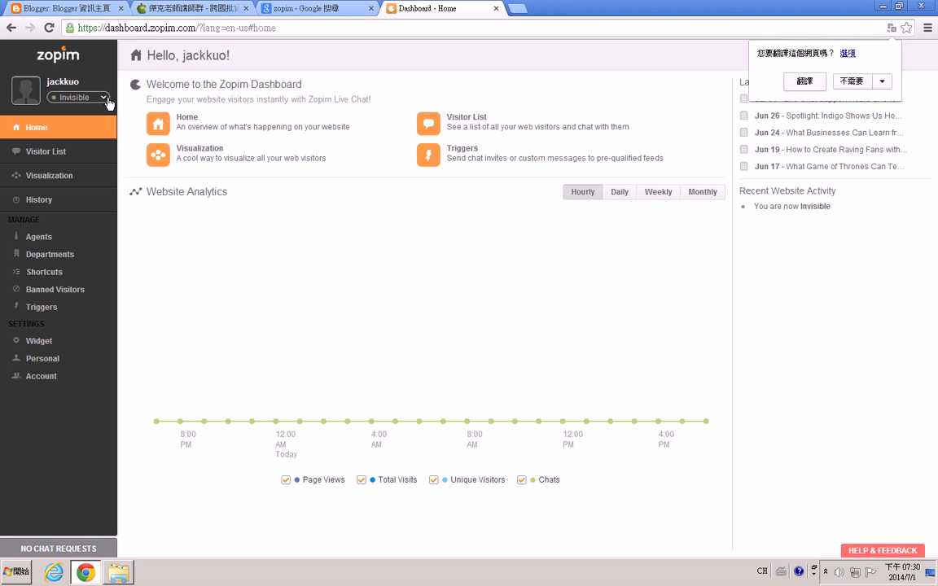
{"action": "left_click", "coordinate": [107, 98]}
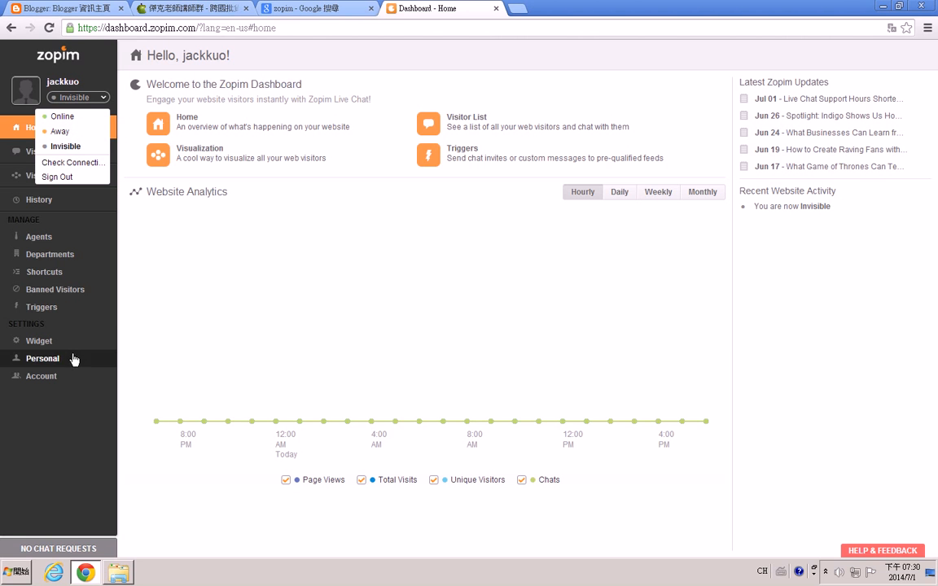
{"action": "left_click", "coordinate": [75, 425]}
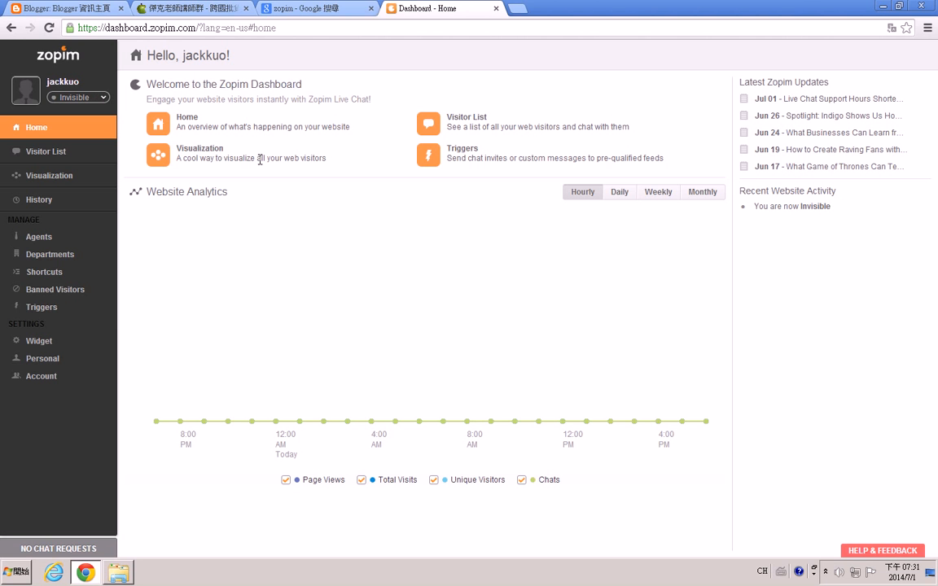
{"action": "left_click", "coordinate": [928, 28]}
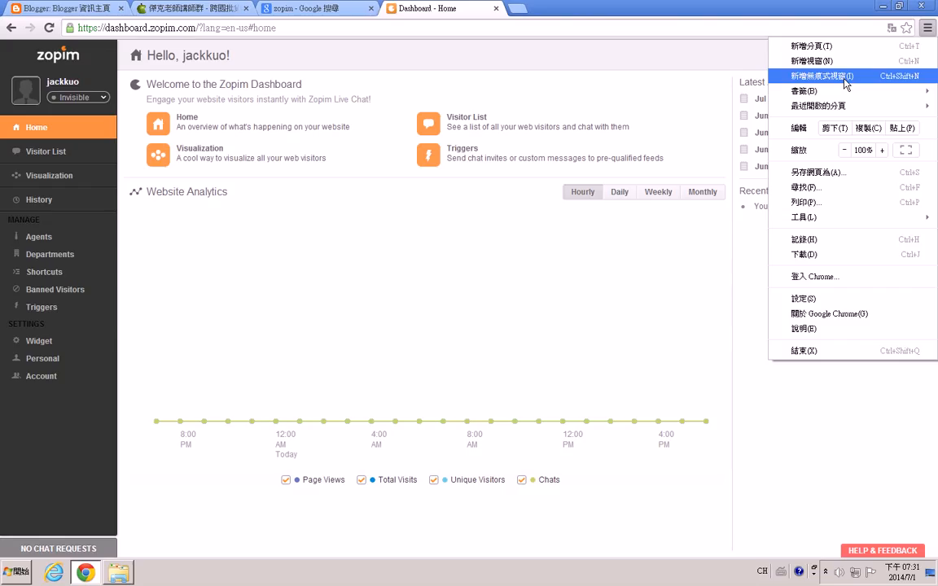
{"action": "left_click", "coordinate": [371, 315]}
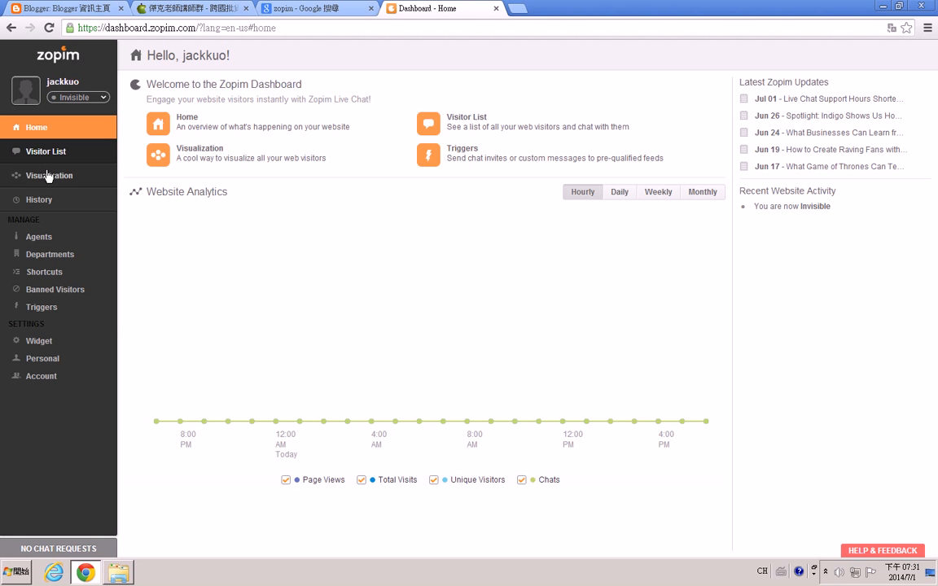
Open the widget settings and select the whole embed chat script code.
{"action": "left_click", "coordinate": [38, 342]}
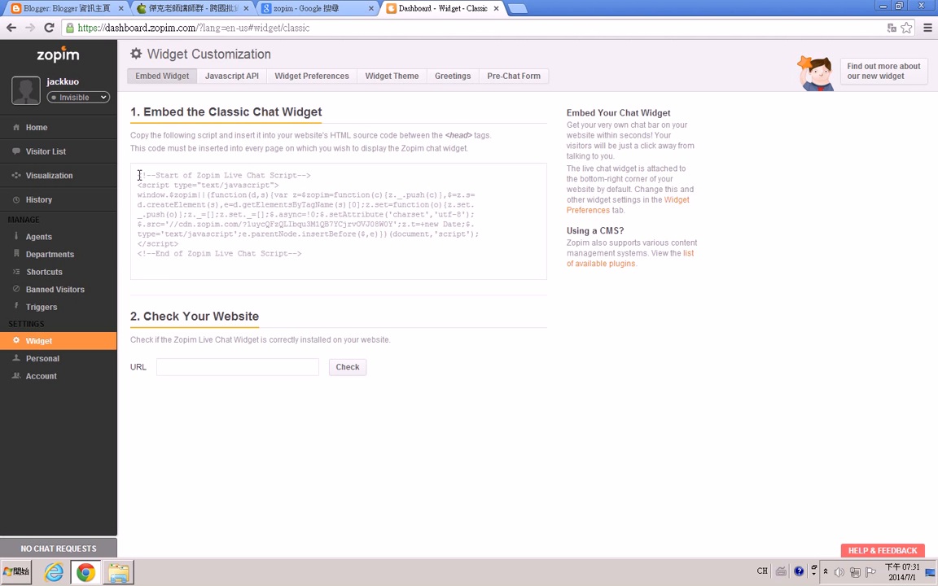
{"action": "left_click_drag", "start_coordinate": [138, 179], "coordinate": [375, 259]}
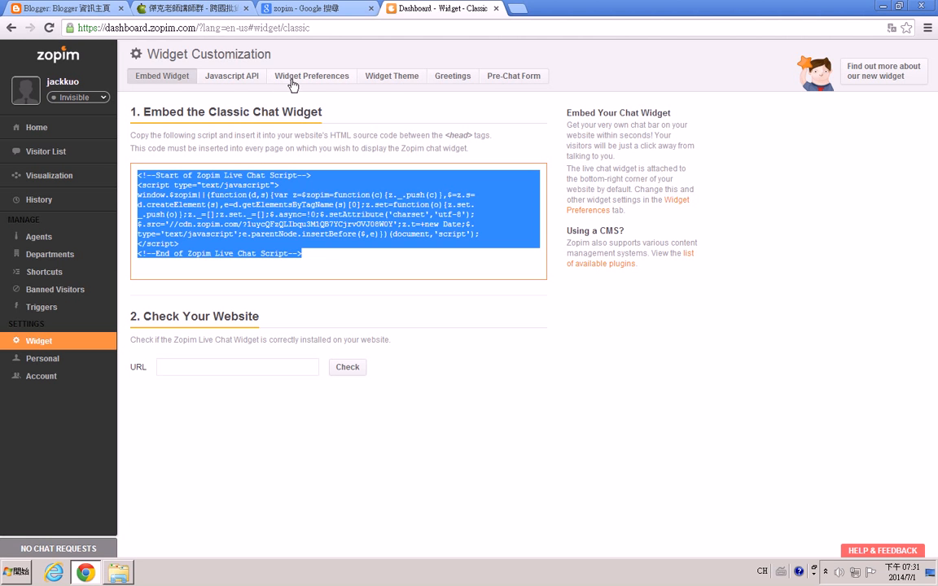
Try launching the theme editor from the Widget Theme settings, then return to the dashboard tab.
{"action": "left_click", "coordinate": [374, 81]}
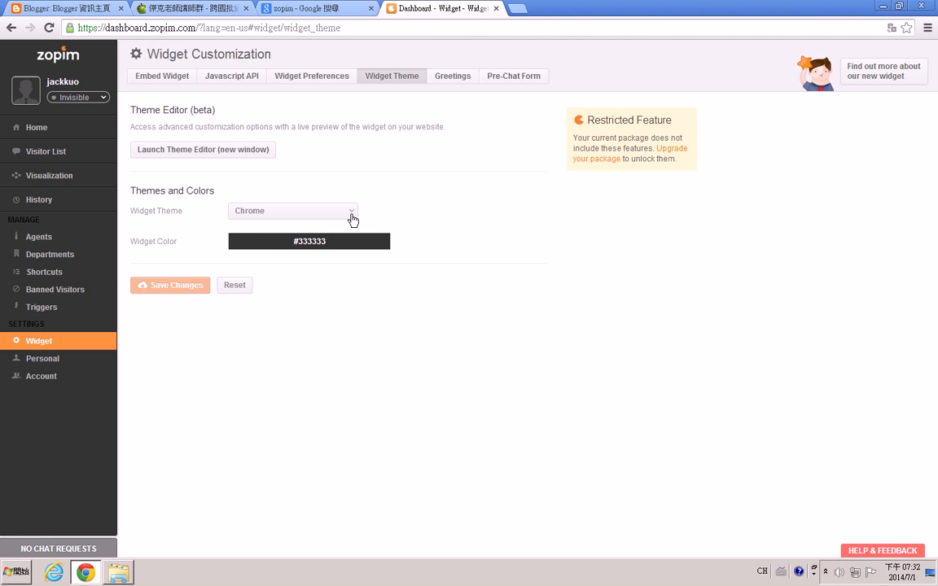
{"action": "left_click", "coordinate": [224, 156]}
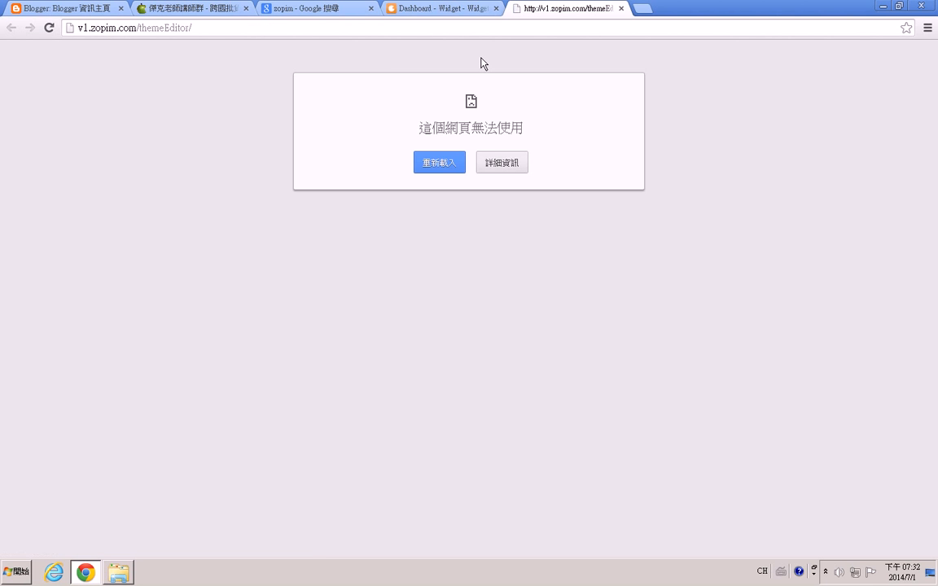
{"action": "left_click", "coordinate": [50, 28]}
{"action": "left_click", "coordinate": [437, 11]}
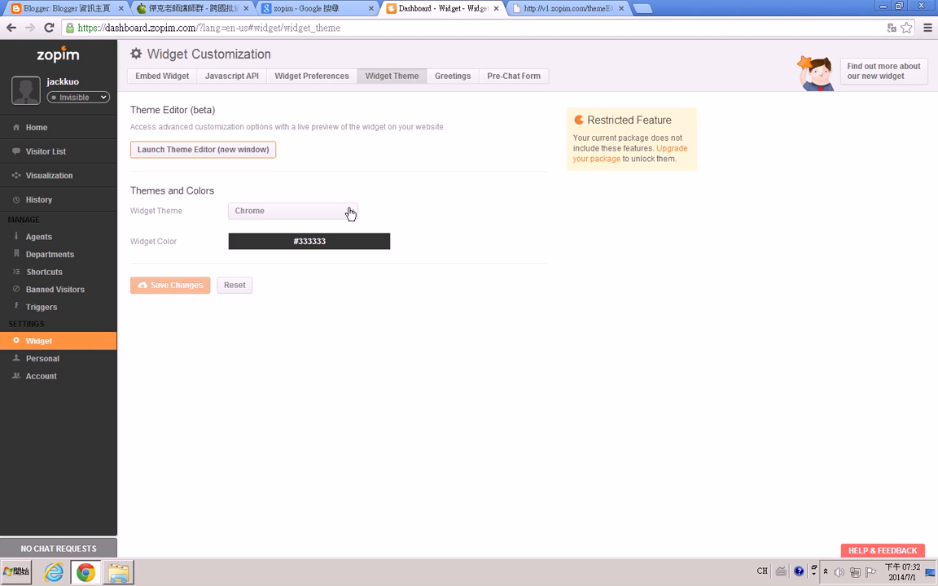
Open the widget preferences and review the widget position options.
{"action": "left_click", "coordinate": [307, 78]}
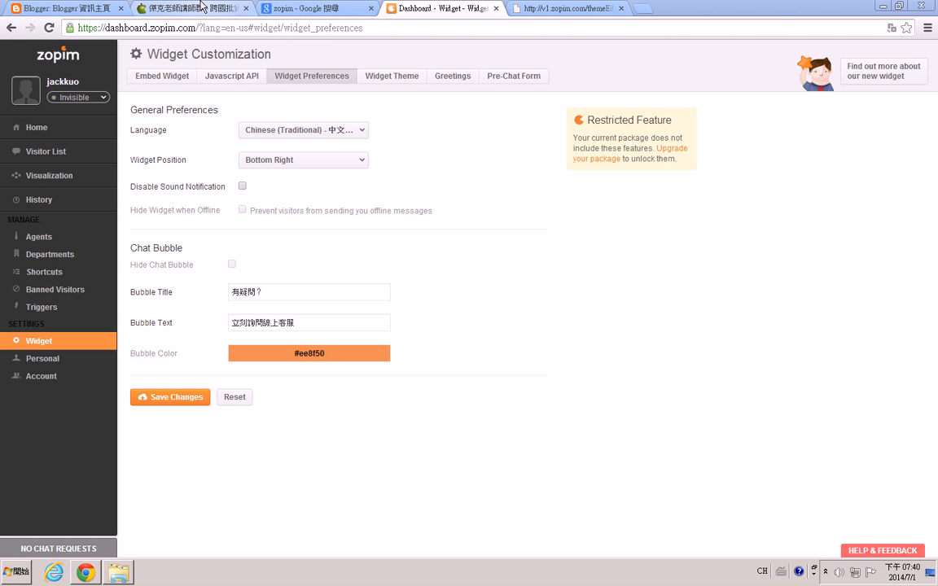
{"action": "left_click", "coordinate": [179, 8]}
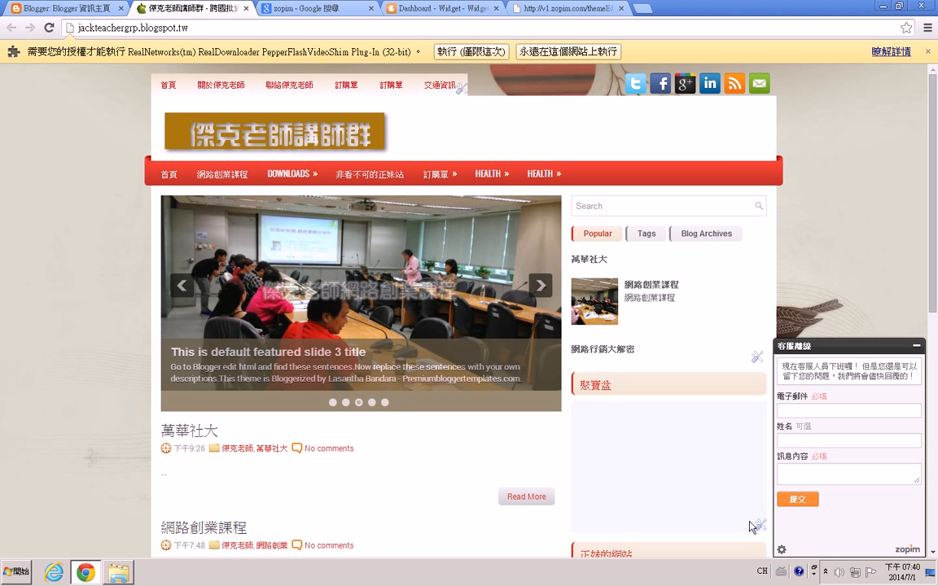
{"action": "left_click", "coordinate": [411, 9]}
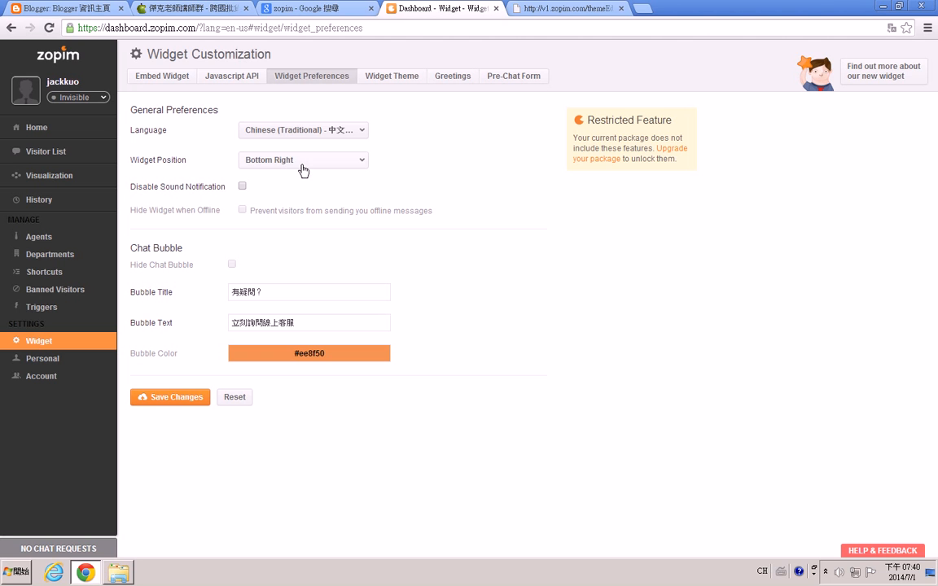
{"action": "left_click", "coordinate": [329, 159]}
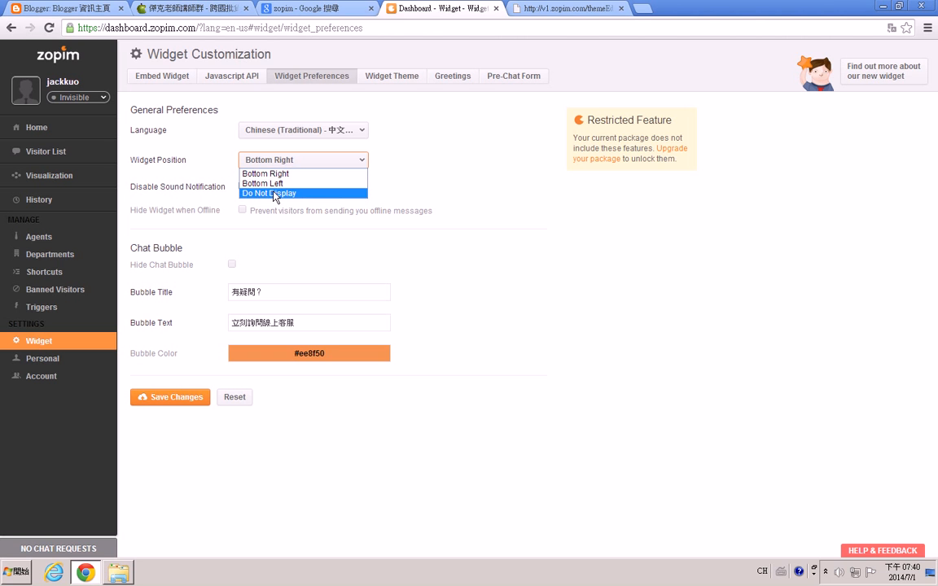
{"action": "left_click", "coordinate": [368, 159]}
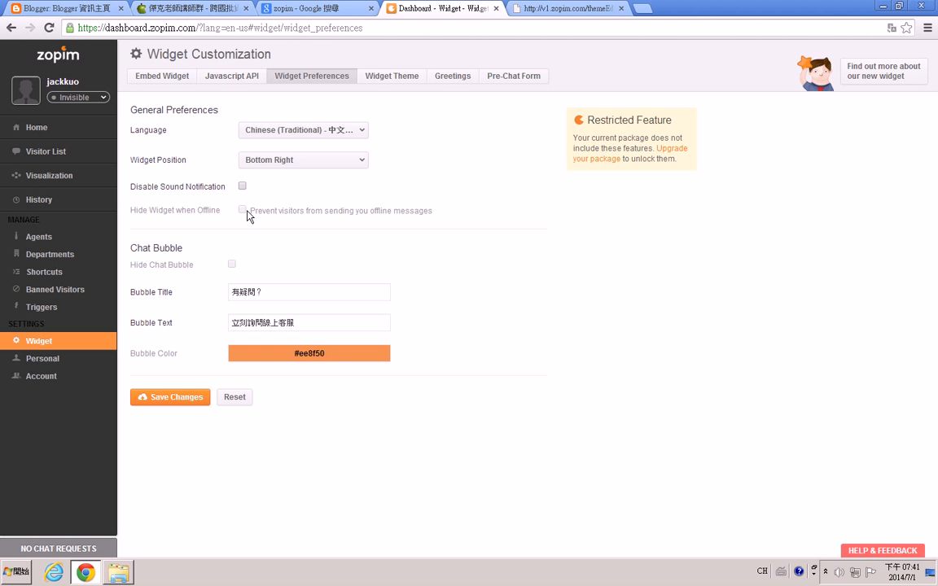
Compare the blog's chat bubble with the widget position, bubble title and bubble text preferences.
{"action": "left_click", "coordinate": [199, 10]}
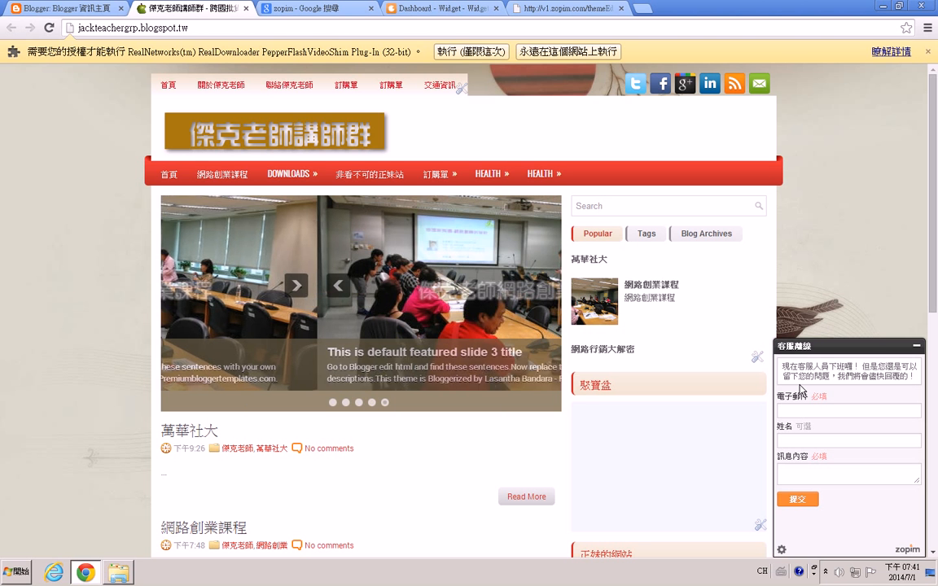
{"action": "left_click", "coordinate": [403, 8]}
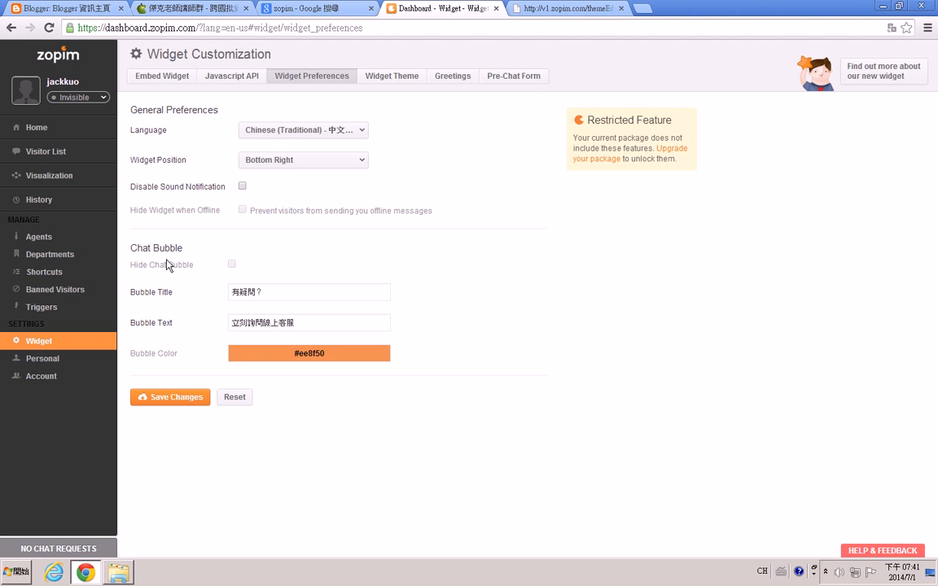
{"action": "left_click_drag", "start_coordinate": [280, 141], "coordinate": [288, 169]}
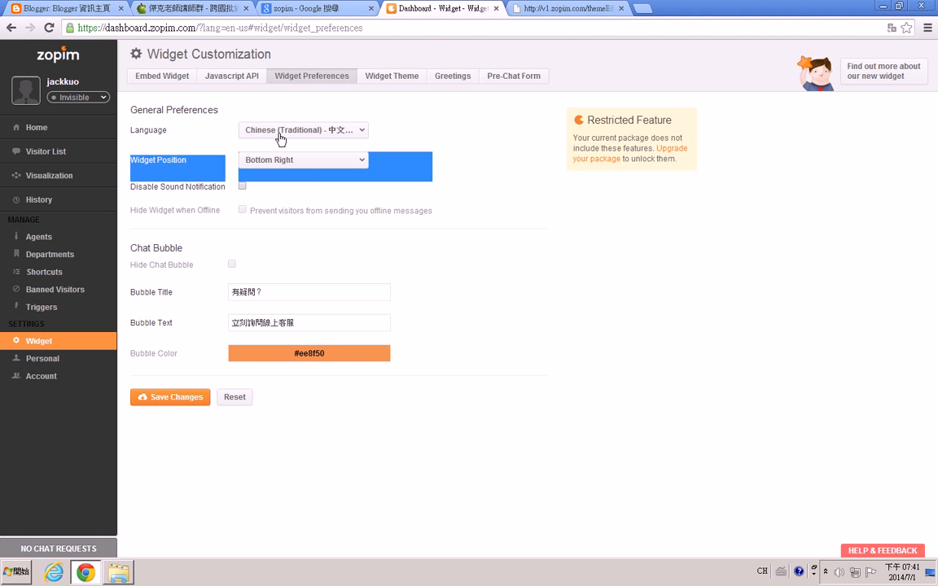
{"action": "left_click", "coordinate": [188, 10]}
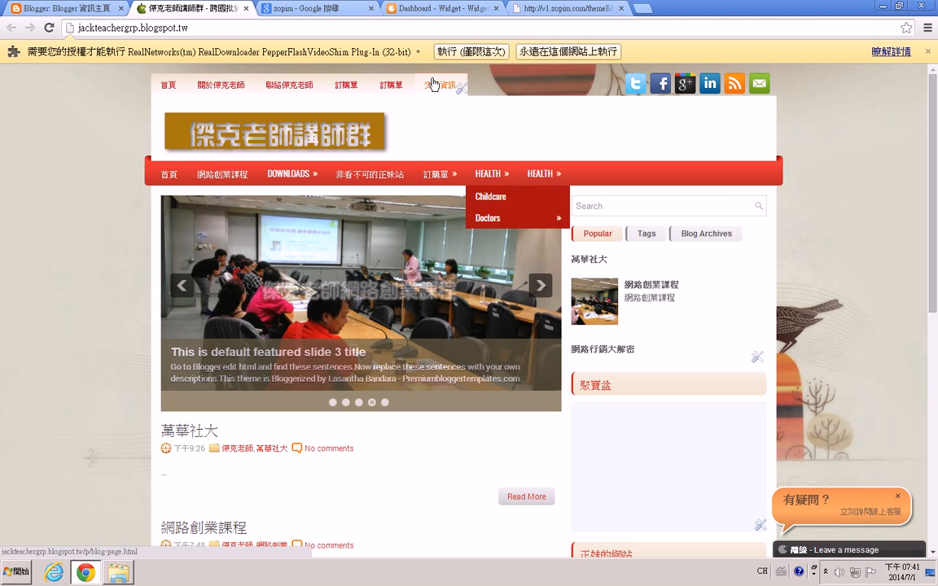
{"action": "left_click", "coordinate": [446, 17]}
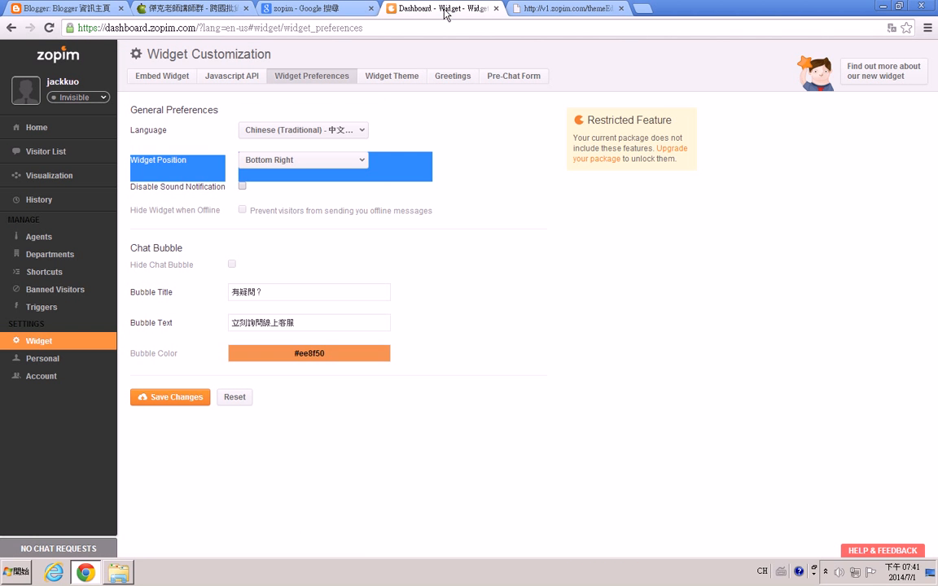
{"action": "left_click", "coordinate": [270, 292]}
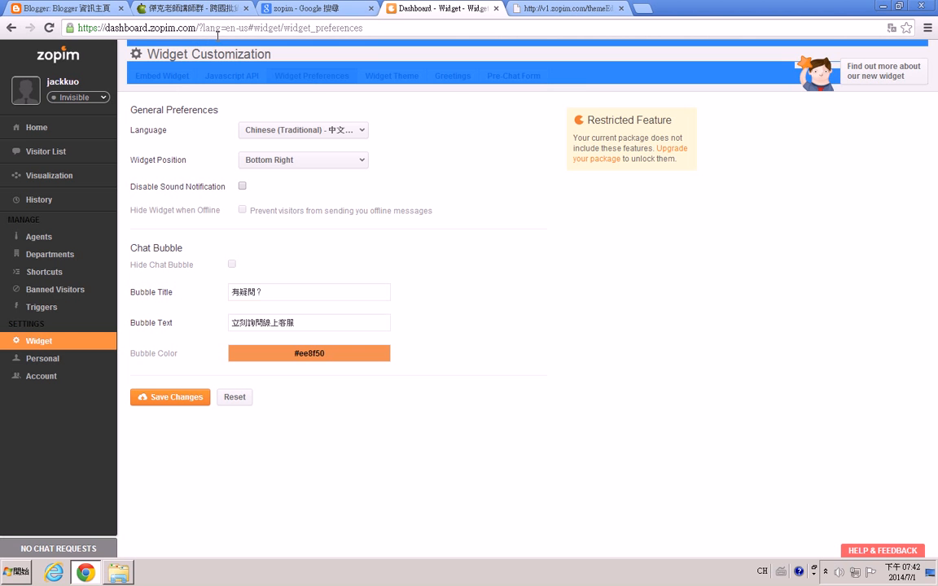
{"action": "left_click", "coordinate": [194, 10]}
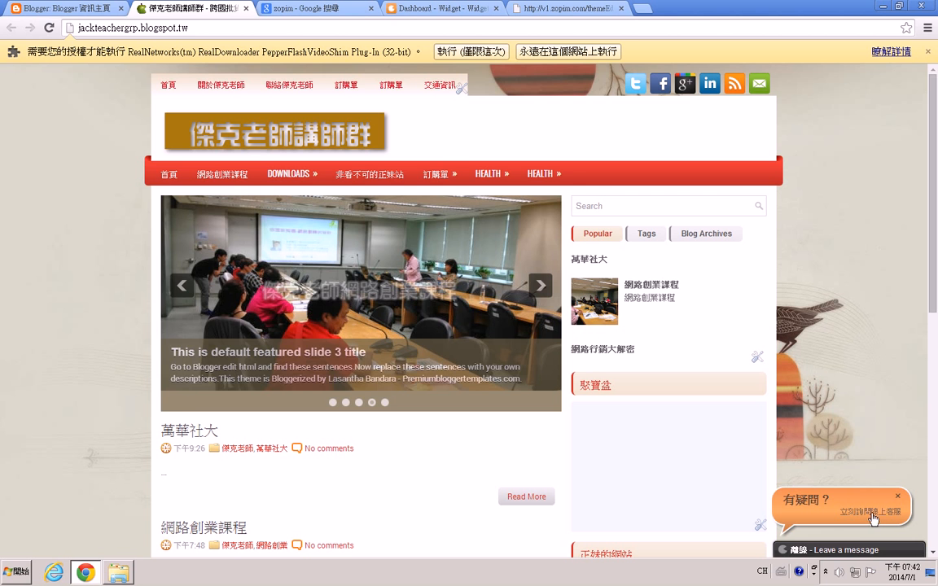
{"action": "left_click", "coordinate": [428, 8]}
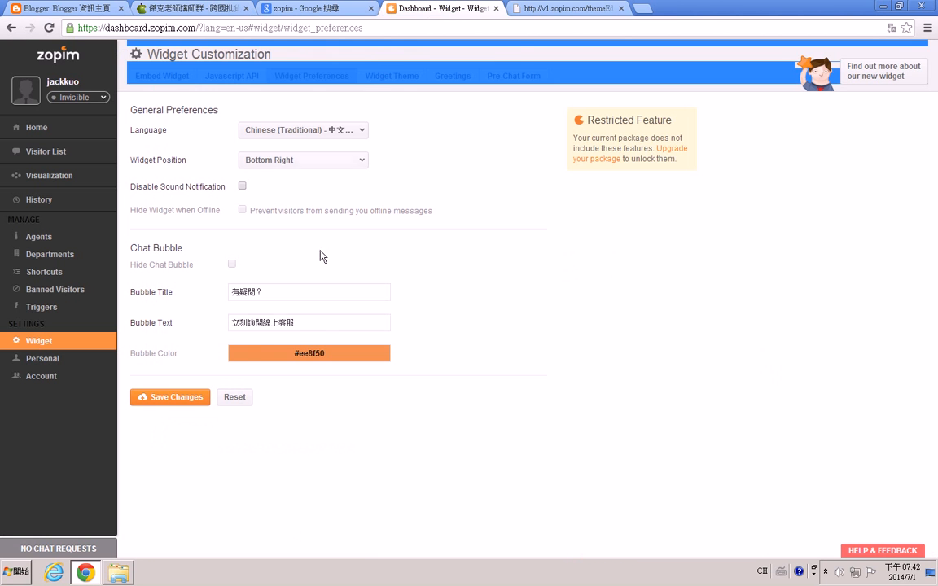
{"action": "left_click_drag", "start_coordinate": [231, 322], "coordinate": [314, 323]}
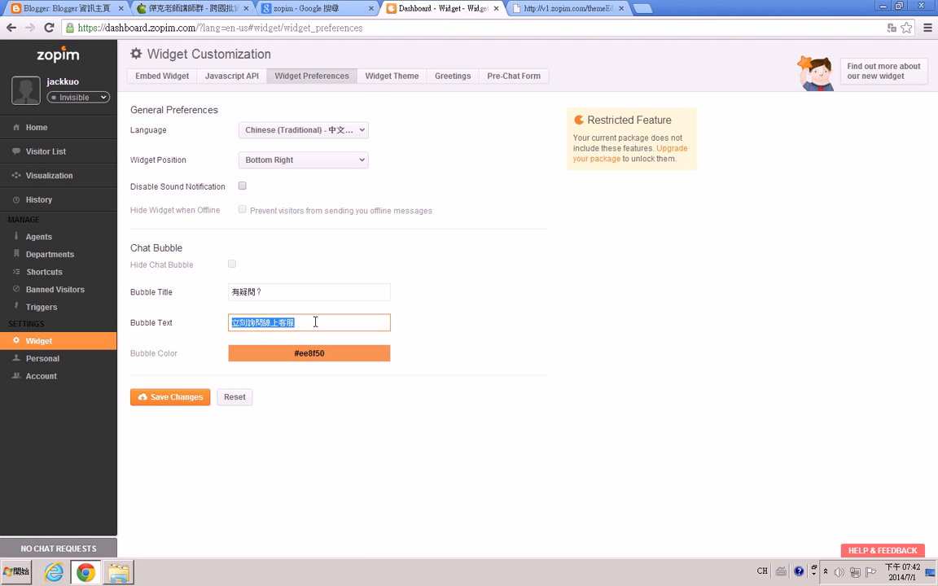
{"action": "left_click", "coordinate": [455, 323]}
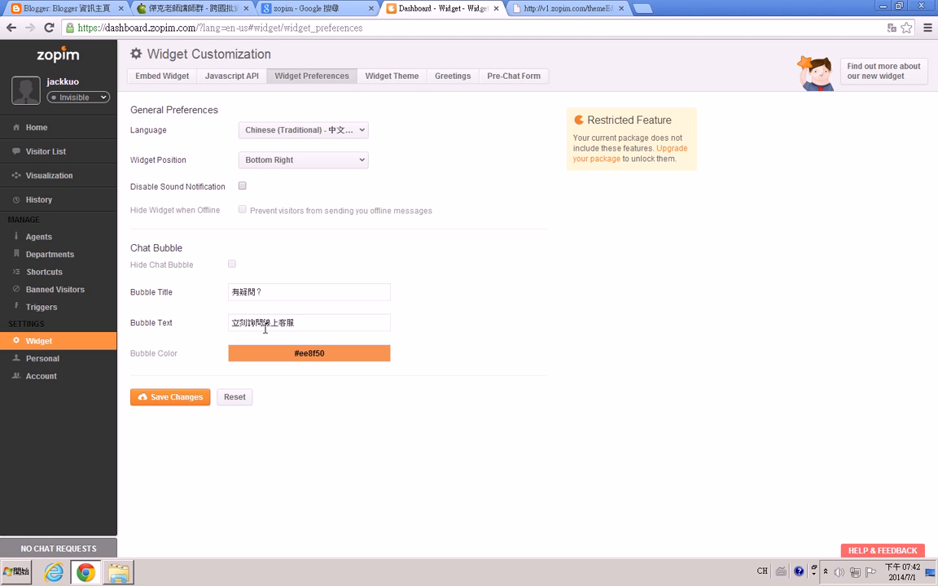
{"action": "left_click", "coordinate": [187, 10]}
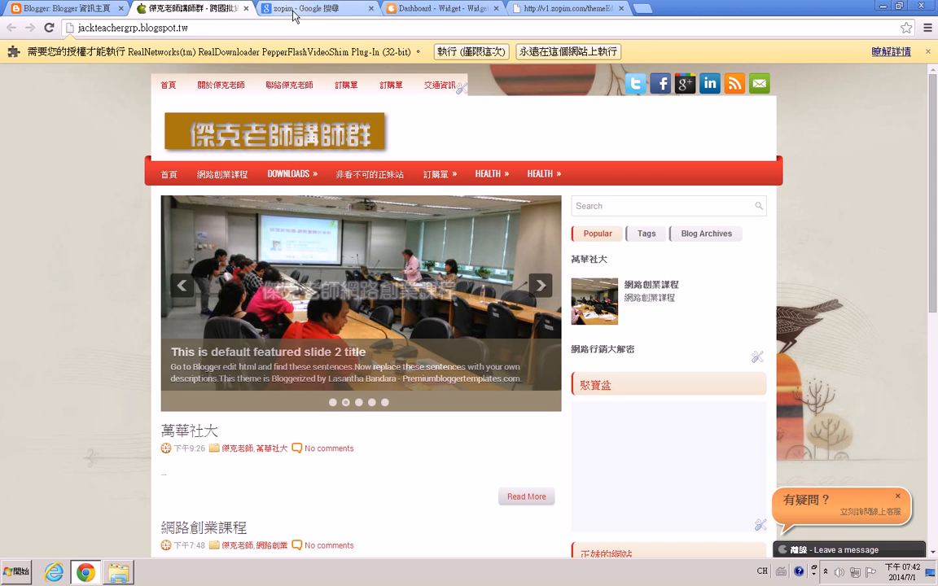
{"action": "left_click", "coordinate": [430, 10]}
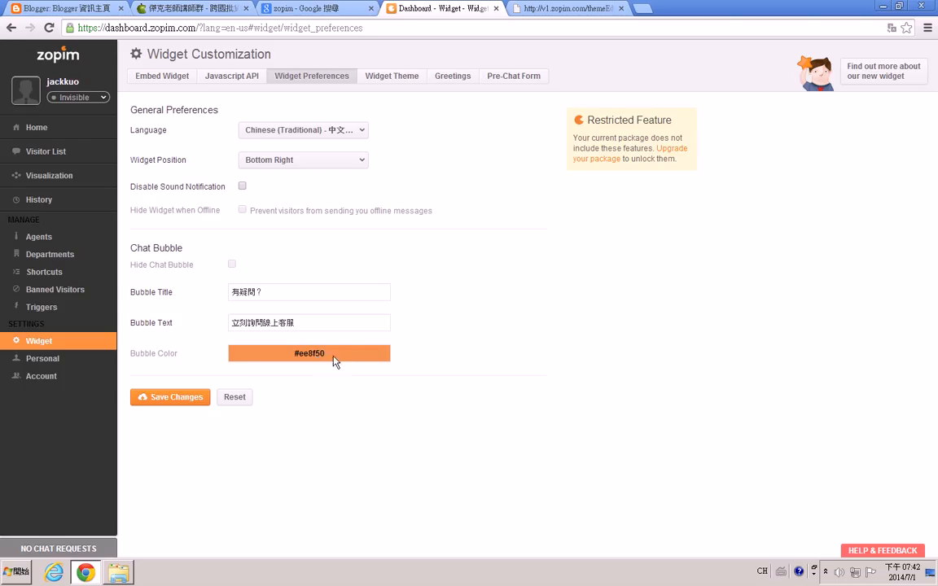
Open the bubble colour picker and save the widget preferences.
{"action": "double_click", "coordinate": [304, 360]}
{"action": "left_click", "coordinate": [316, 380]}
{"action": "left_click_drag", "start_coordinate": [228, 209], "coordinate": [332, 198]}
{"action": "left_click", "coordinate": [431, 345]}
{"action": "left_click", "coordinate": [165, 401]}
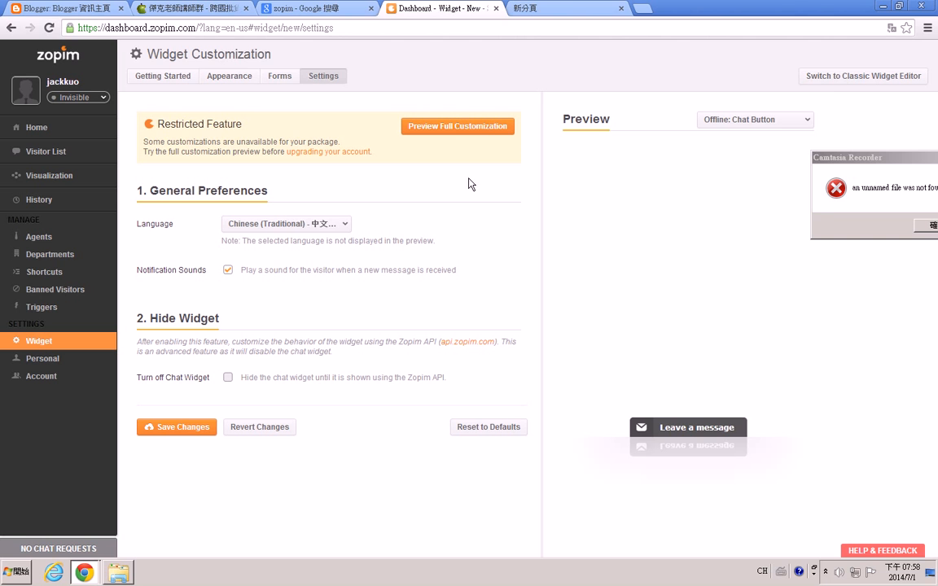
Switch to the classic widget editor and compare it with the chat bubble on the blog.
{"action": "left_click", "coordinate": [844, 82]}
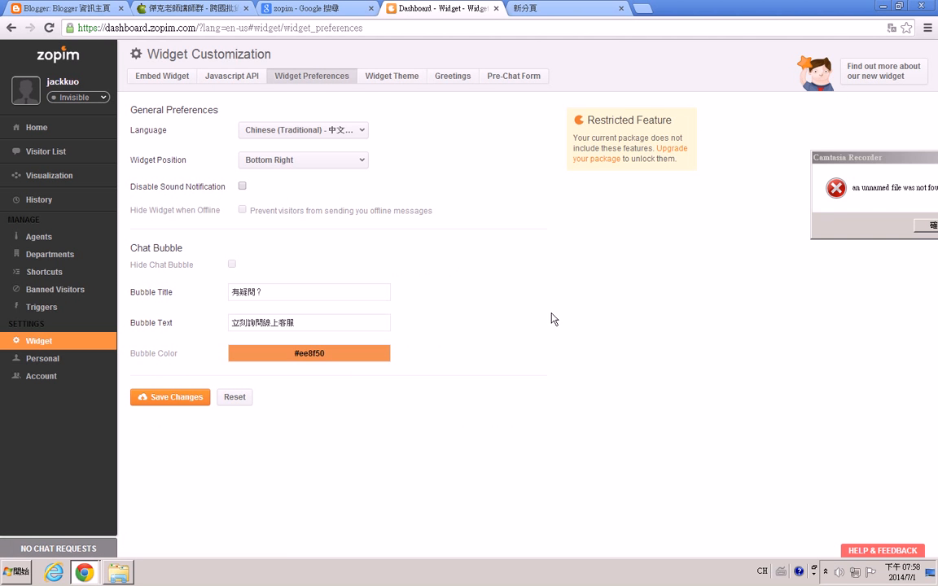
{"action": "left_click", "coordinate": [195, 10]}
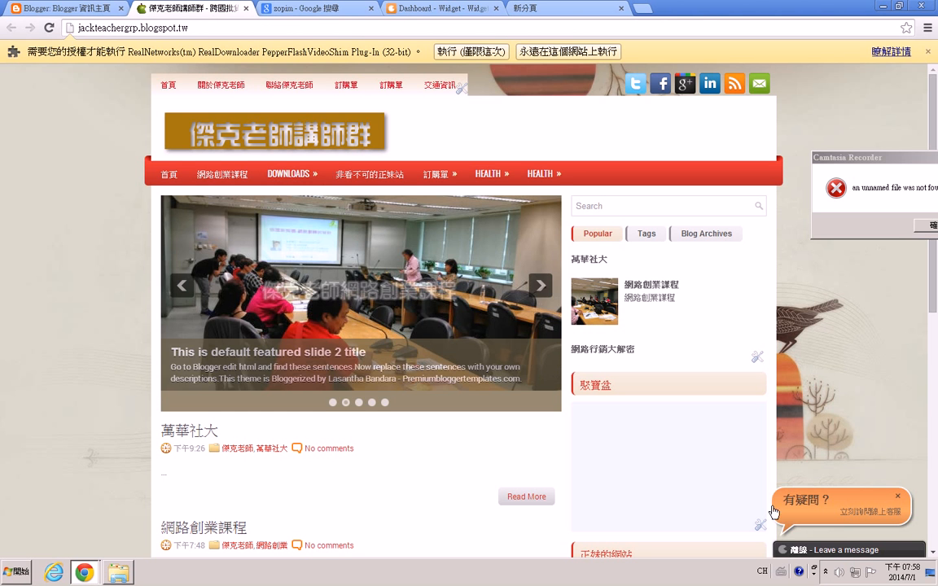
{"action": "left_click", "coordinate": [415, 9]}
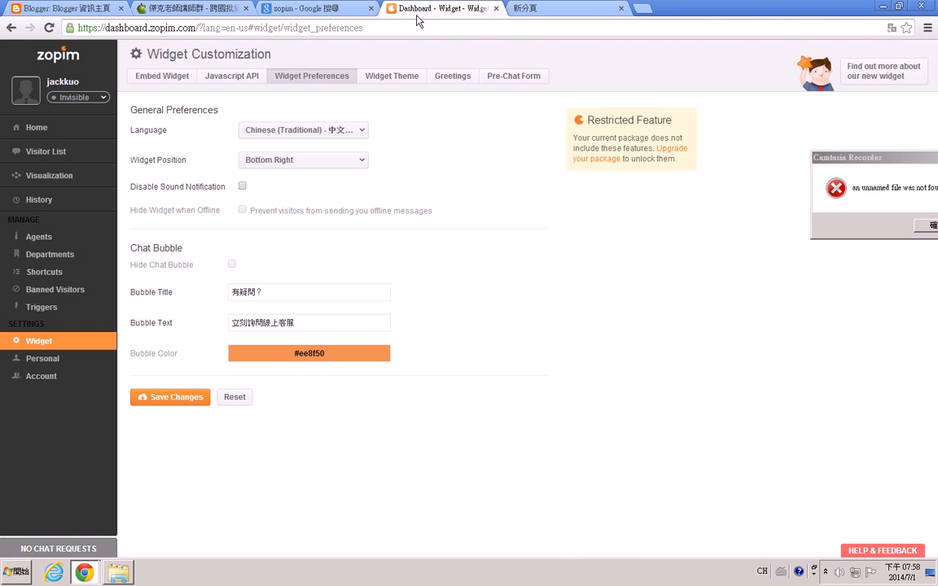
Switch the account to the new chat widget.
{"action": "left_click", "coordinate": [876, 80]}
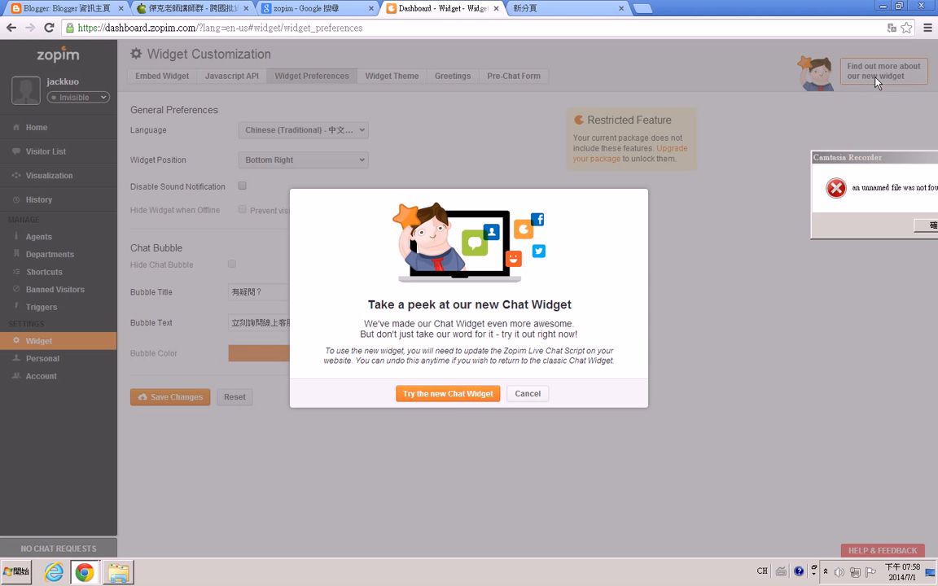
{"action": "left_click", "coordinate": [446, 398]}
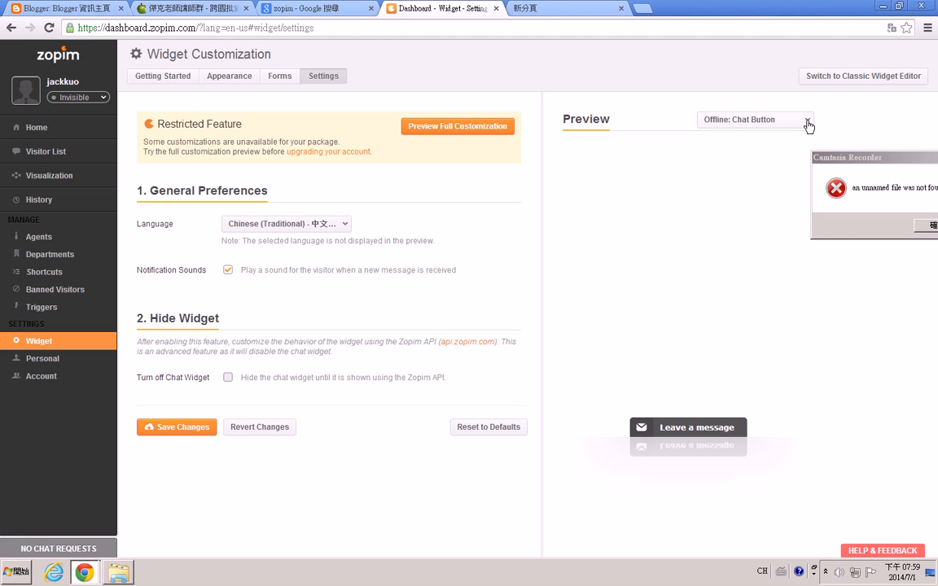
Preview the widget as the online chat window and then as the online chat badge.
{"action": "left_click", "coordinate": [729, 120]}
{"action": "left_click", "coordinate": [743, 143]}
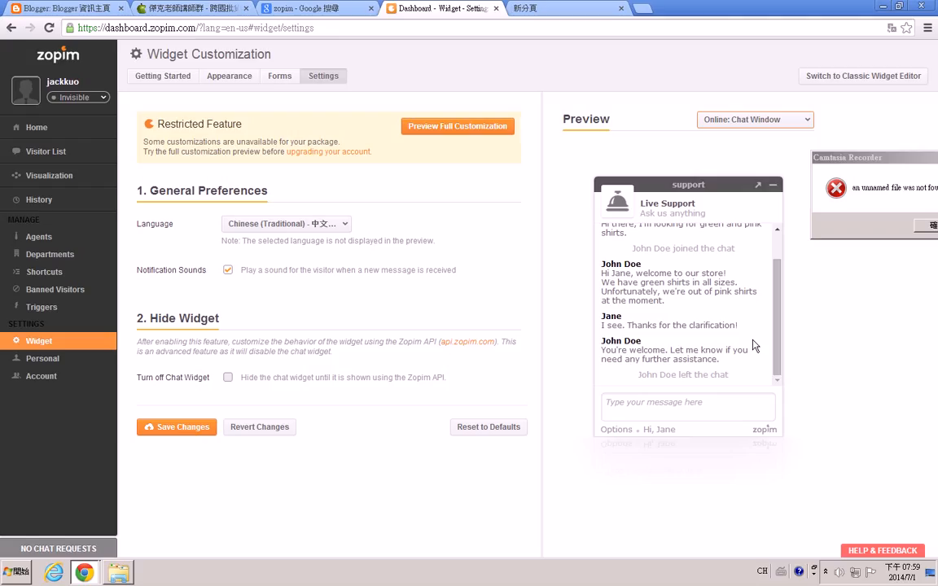
{"action": "left_click", "coordinate": [749, 122]}
{"action": "left_click", "coordinate": [749, 153]}
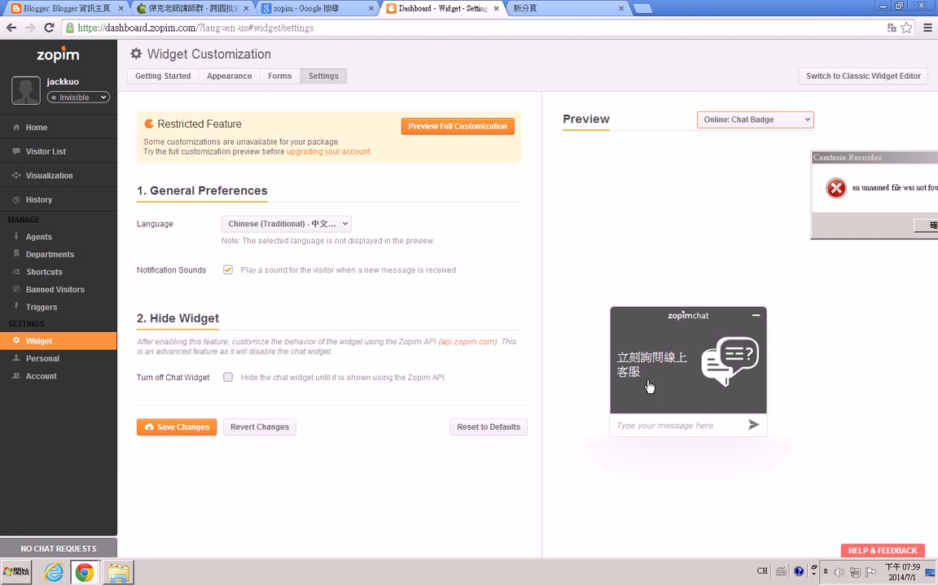
Review the widget's Forms settings and the Appearance settings for chat badge, concierge and minimized button.
{"action": "left_click", "coordinate": [285, 81]}
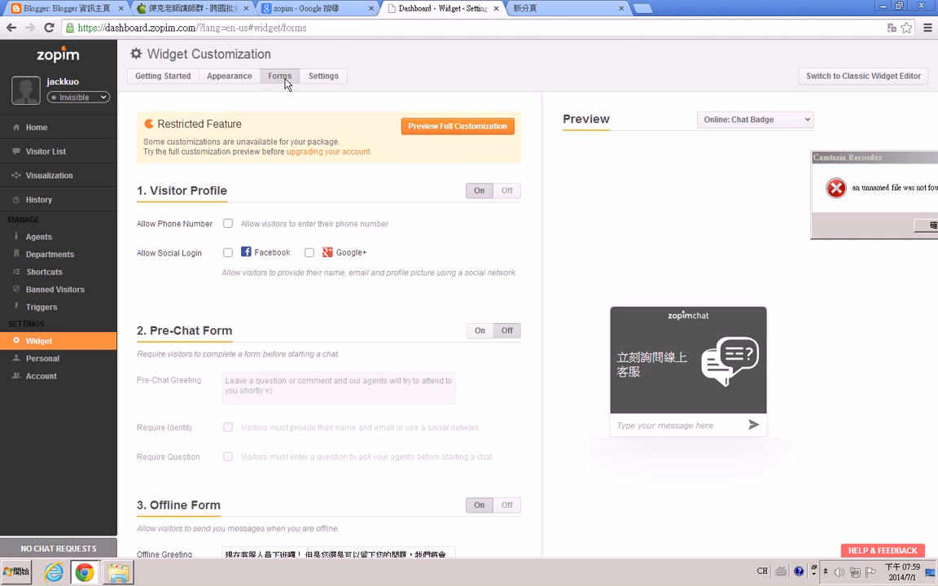
{"action": "scroll", "coordinate": [292, 318], "scroll_direction": "down", "scroll_amount": 2}
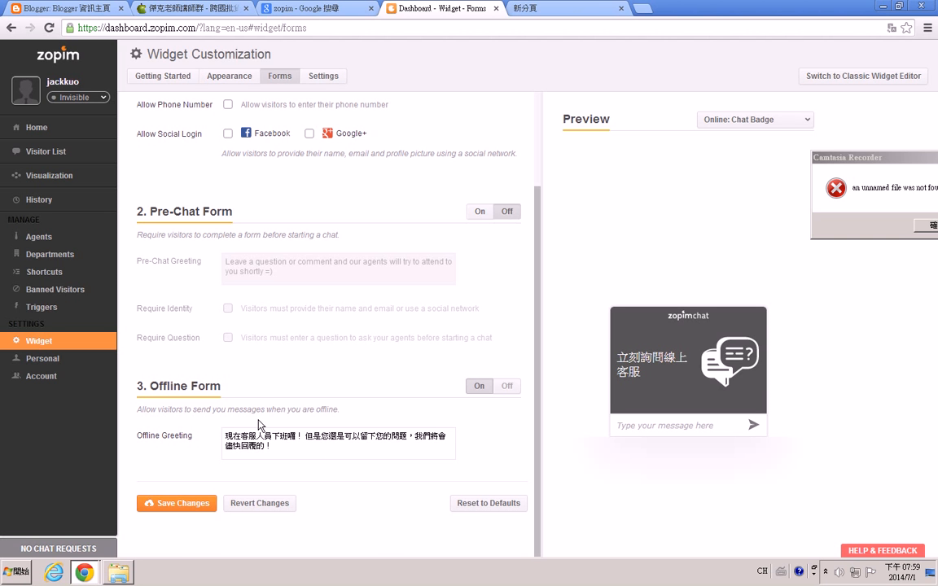
{"action": "scroll", "coordinate": [226, 383], "scroll_direction": "up", "scroll_amount": 3}
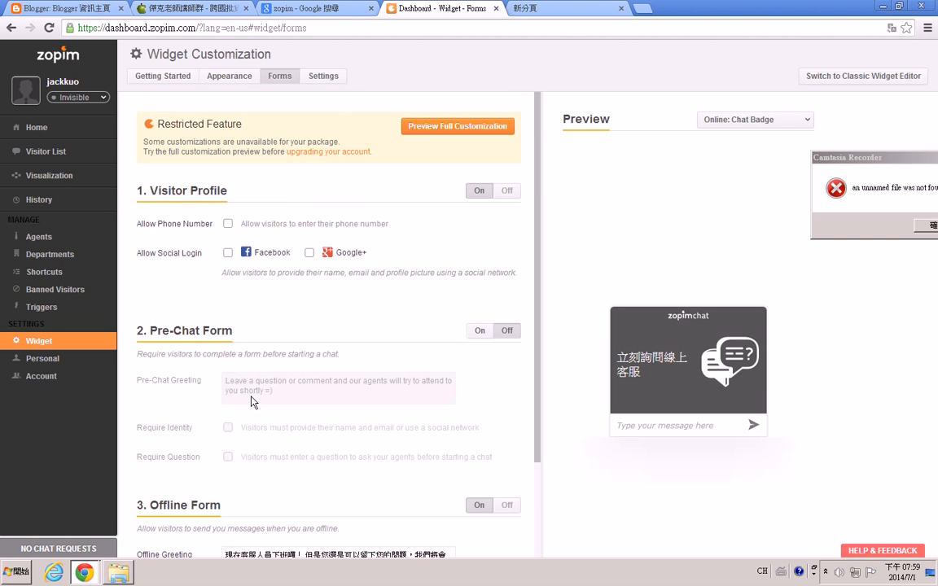
{"action": "left_click", "coordinate": [227, 81]}
{"action": "scroll", "coordinate": [350, 382], "scroll_direction": "down", "scroll_amount": 5}
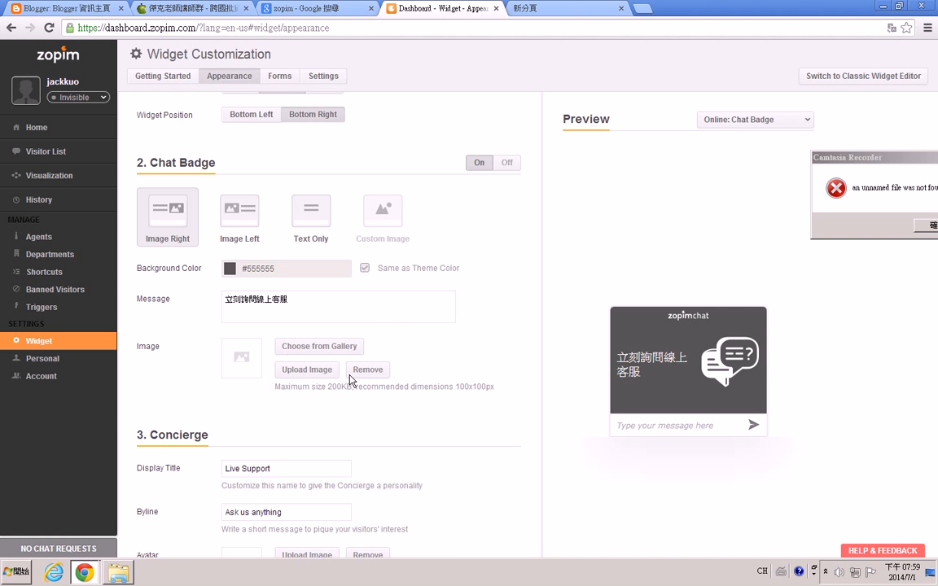
{"action": "scroll", "coordinate": [350, 382], "scroll_direction": "down", "scroll_amount": 3}
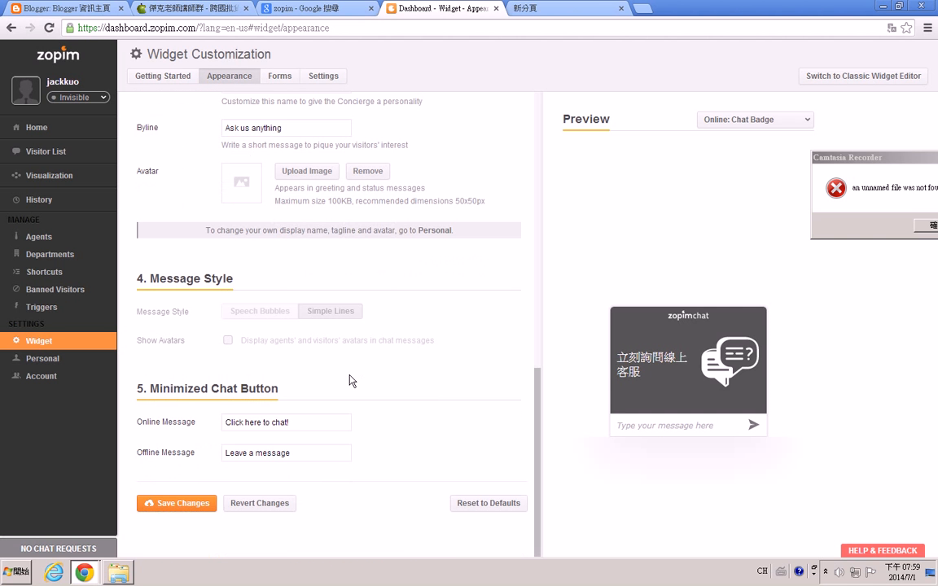
{"action": "scroll", "coordinate": [352, 381], "scroll_direction": "up", "scroll_amount": 4}
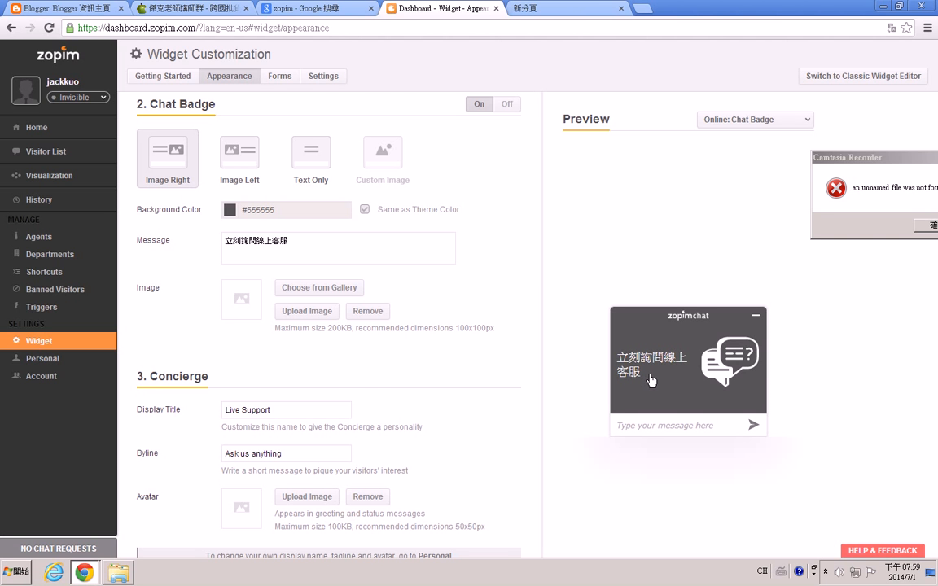
{"action": "scroll", "coordinate": [342, 382], "scroll_direction": "down", "scroll_amount": 3}
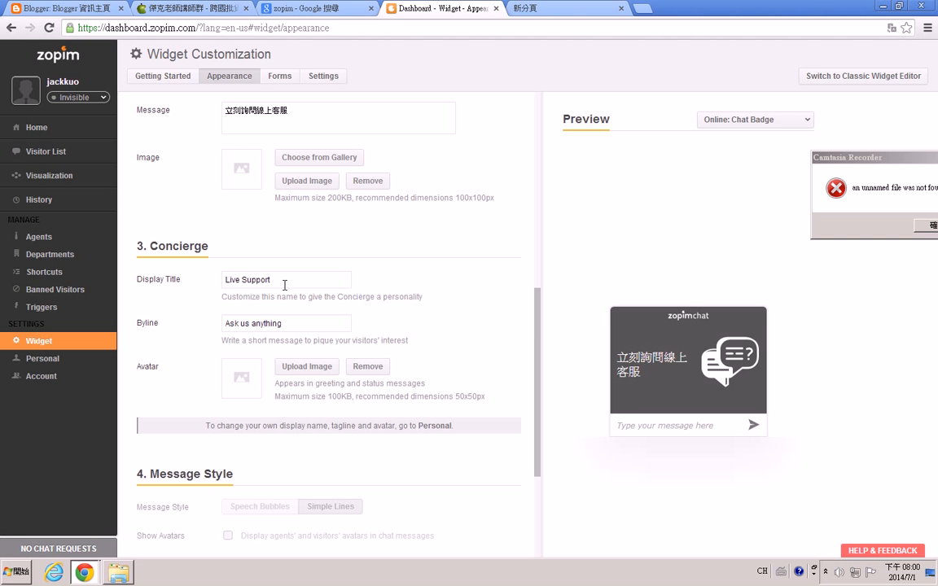
Set the concierge display title to 線上諮詢.
{"action": "left_click", "coordinate": [281, 279]}
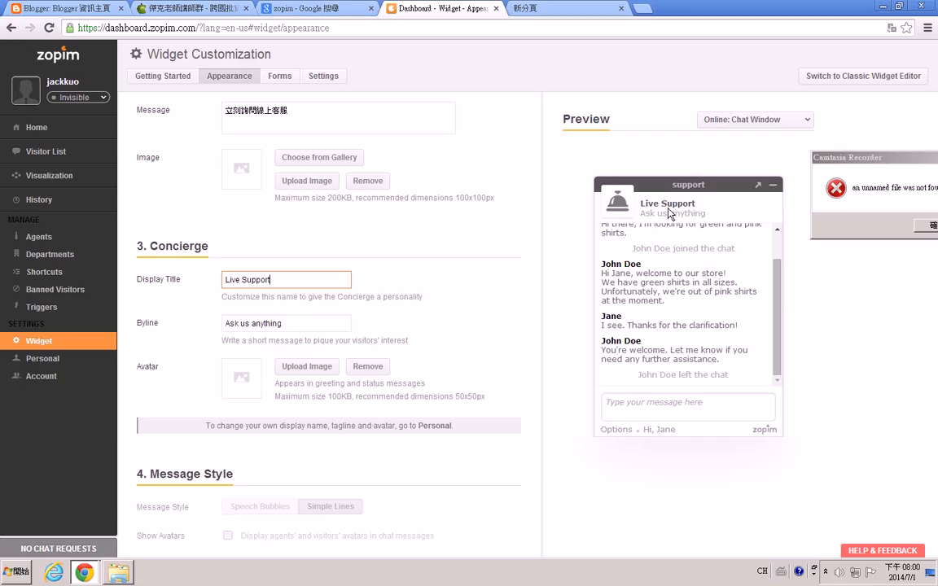
{"action": "left_click_drag", "start_coordinate": [287, 278], "coordinate": [186, 275]}
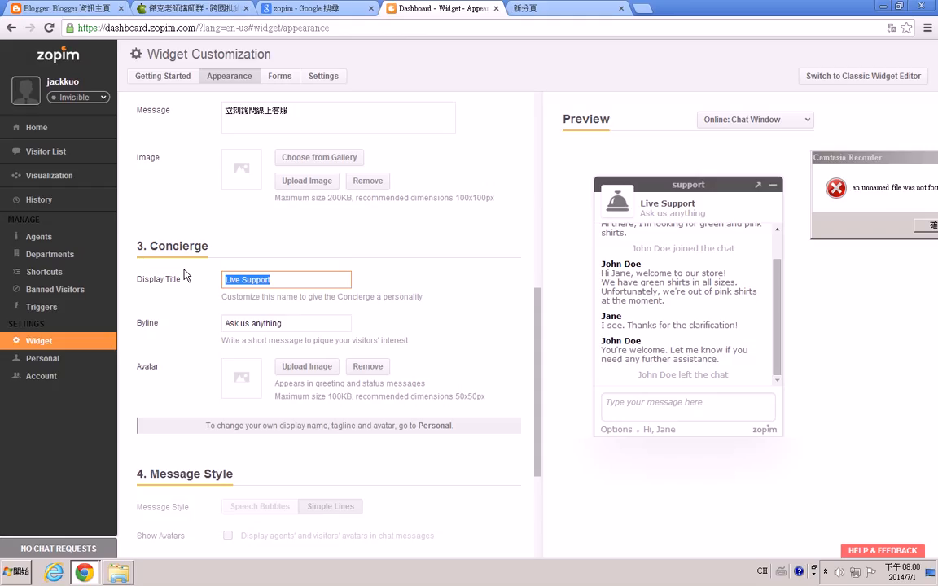
{"action": "key", "text": "ctrl+space"}
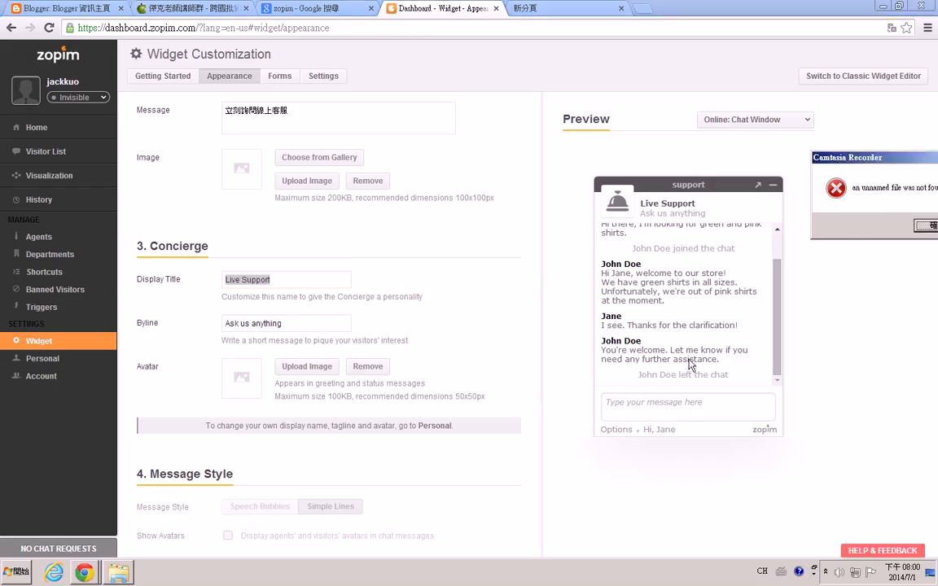
{"action": "left_click", "coordinate": [923, 227]}
{"action": "left_click", "coordinate": [826, 572]}
{"action": "left_click", "coordinate": [293, 279]}
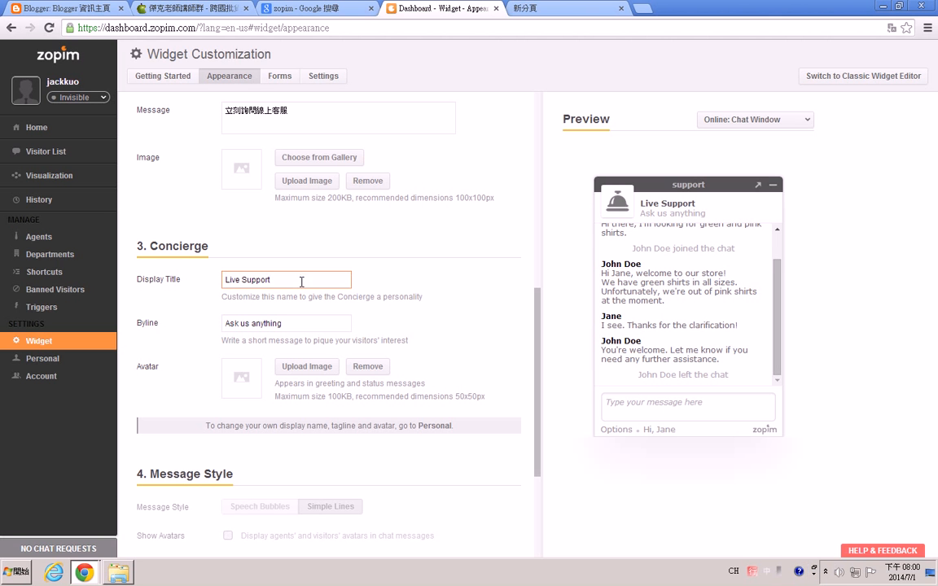
{"action": "left_click_drag", "start_coordinate": [284, 279], "coordinate": [136, 279]}
{"action": "key", "text": "ctrl+space"}
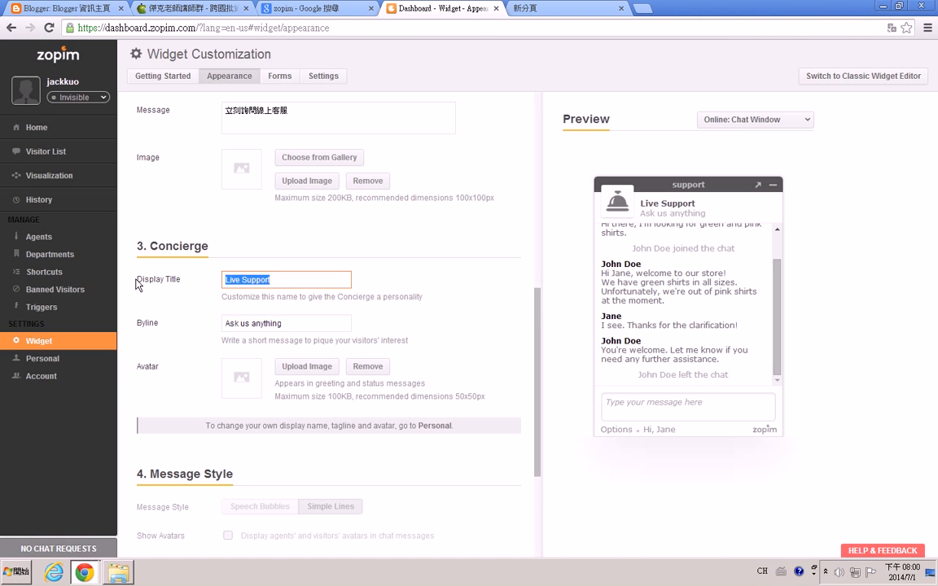
{"action": "type", "text": "線"}
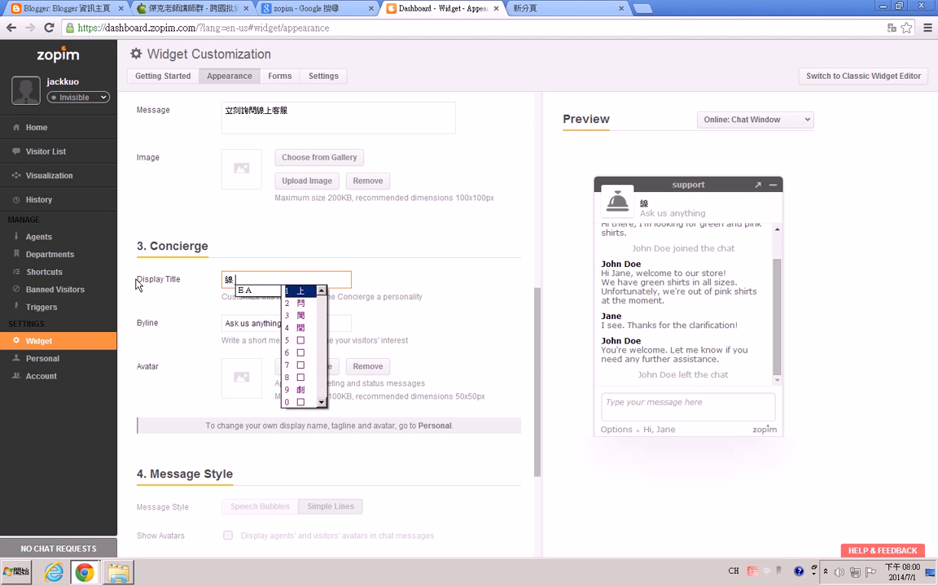
{"action": "type", "text": "上"}
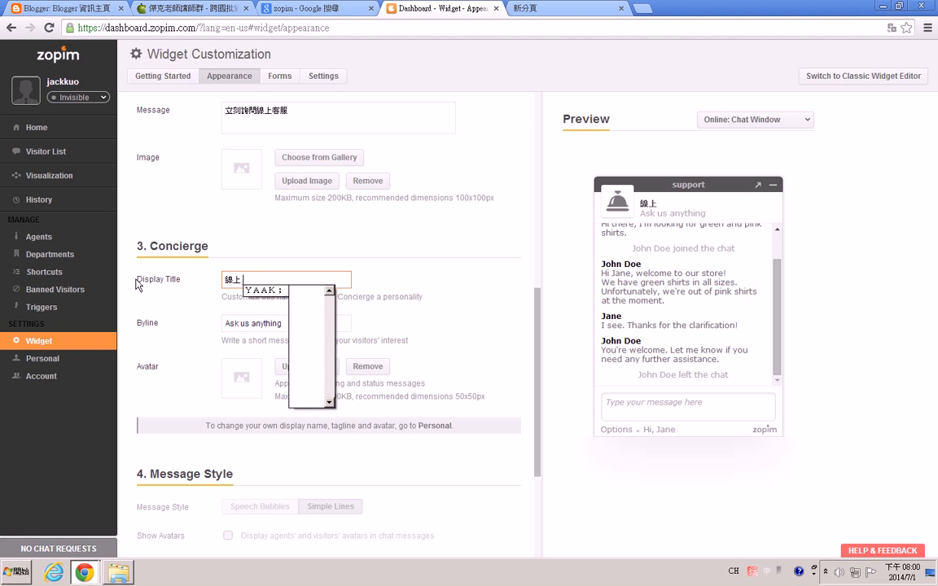
{"action": "type", "text": "aa諮詢"}
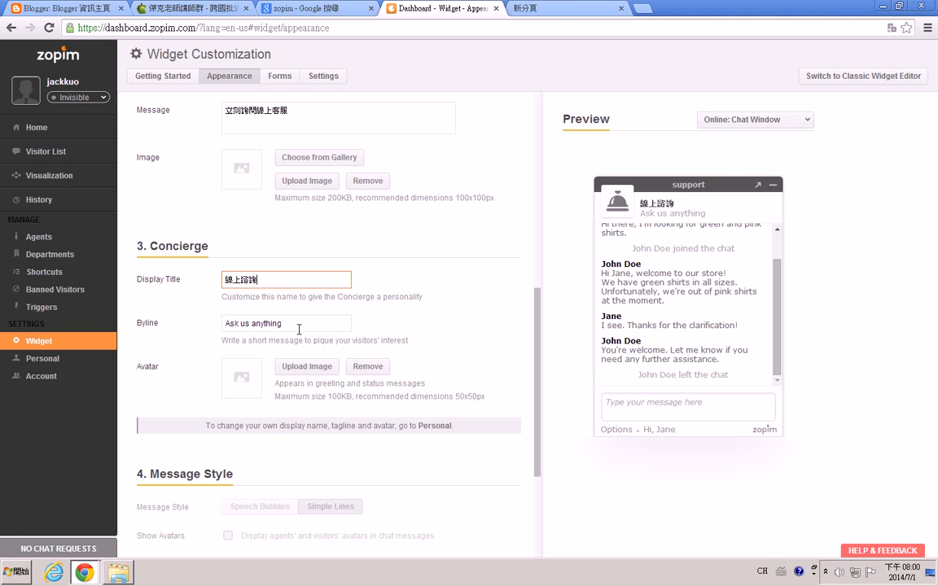
{"action": "key", "text": "Tab"}
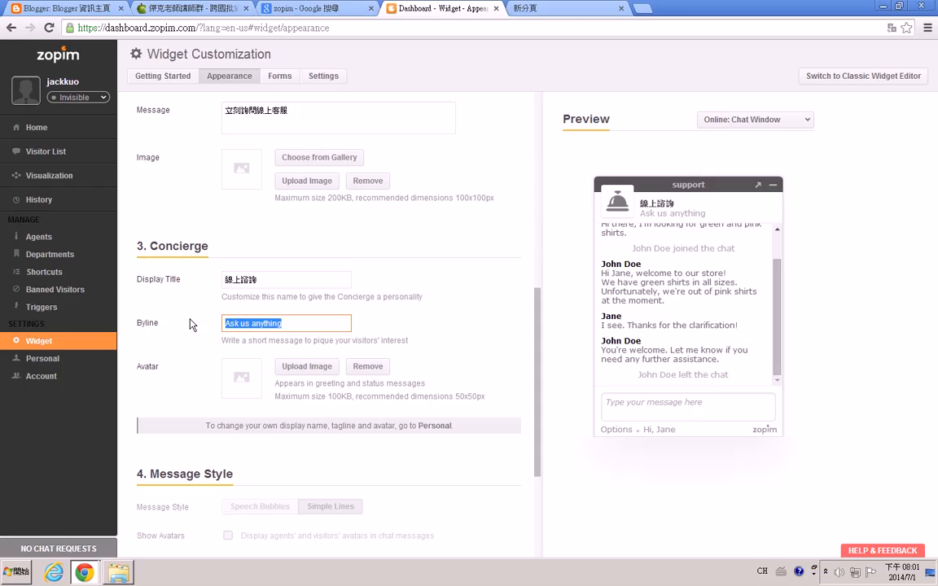
Replace the concierge byline with 想問什麼事呢？.
{"action": "key", "text": "BackSpace"}
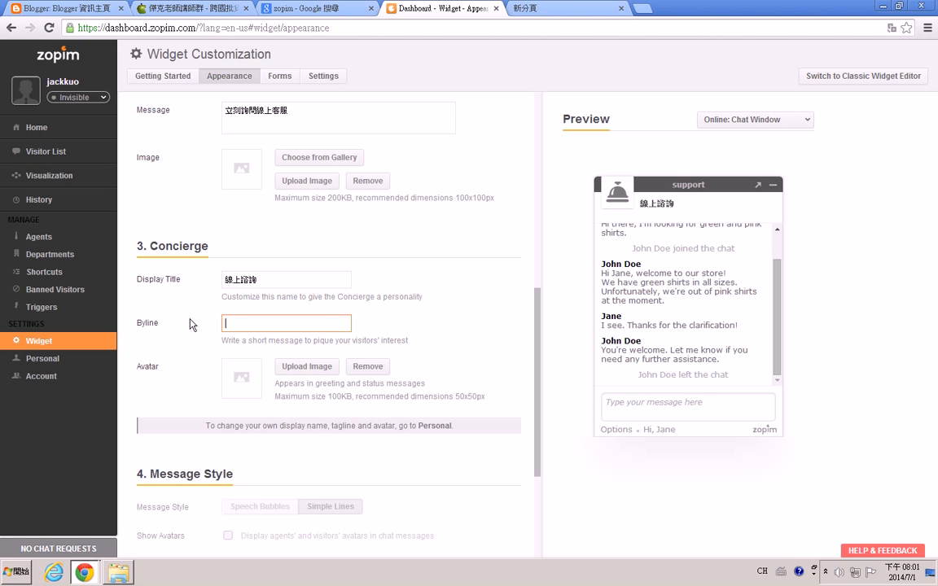
{"action": "type", "text": "想"}
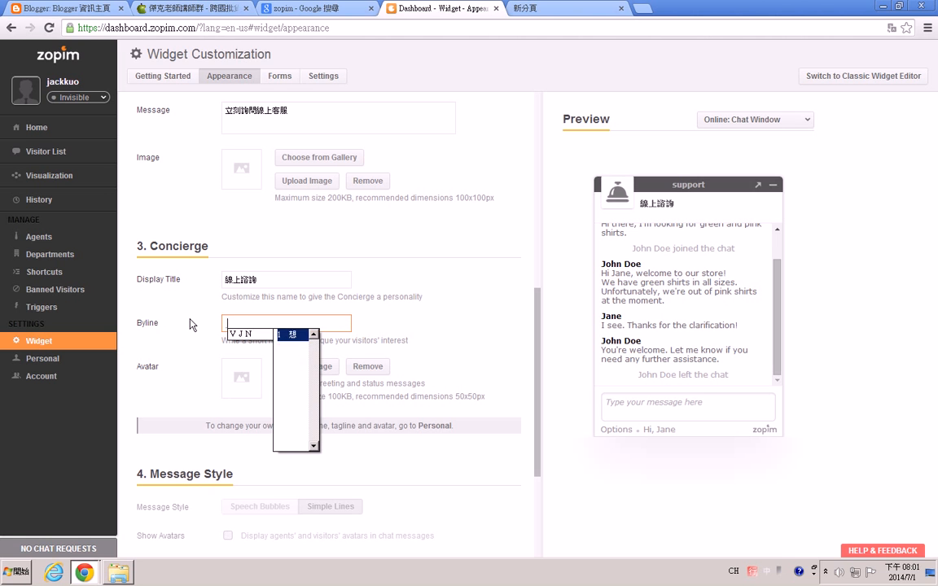
{"action": "type", "text": "問"}
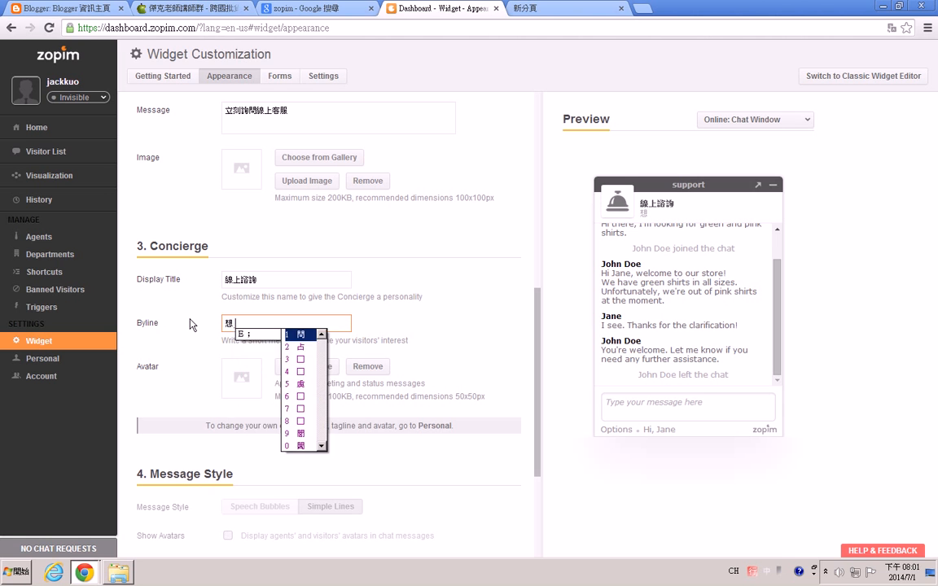
{"action": "type", "text": "什麼"}
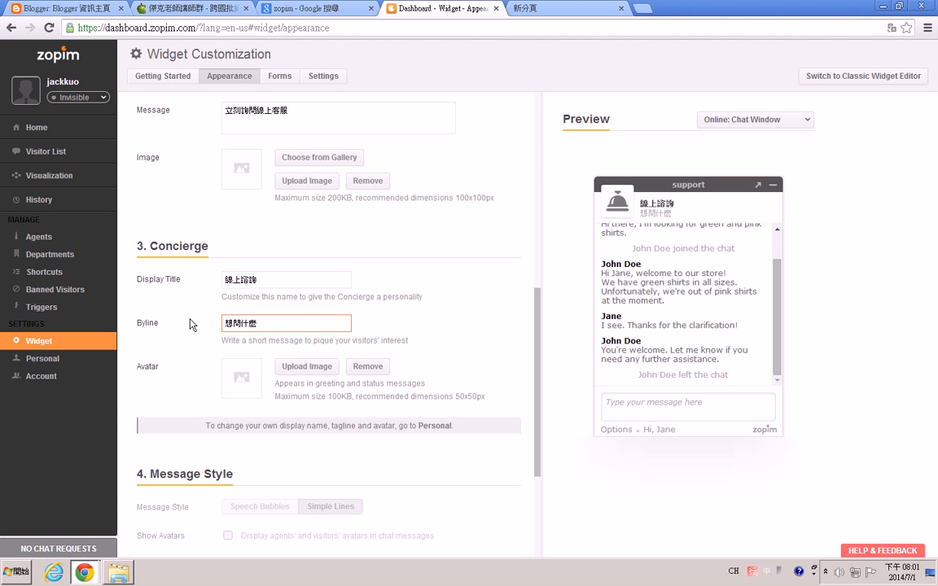
{"action": "type", "text": "事呢？"}
{"action": "left_click", "coordinate": [448, 376]}
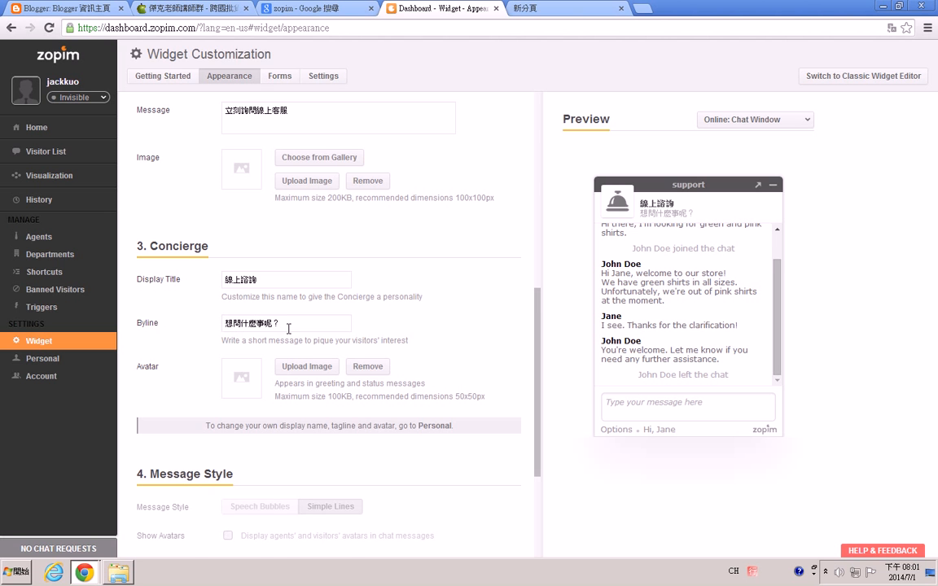
Set the minimized chat button's online message to 按一下跟我對話.
{"action": "scroll", "coordinate": [277, 325], "scroll_direction": "down", "scroll_amount": 3}
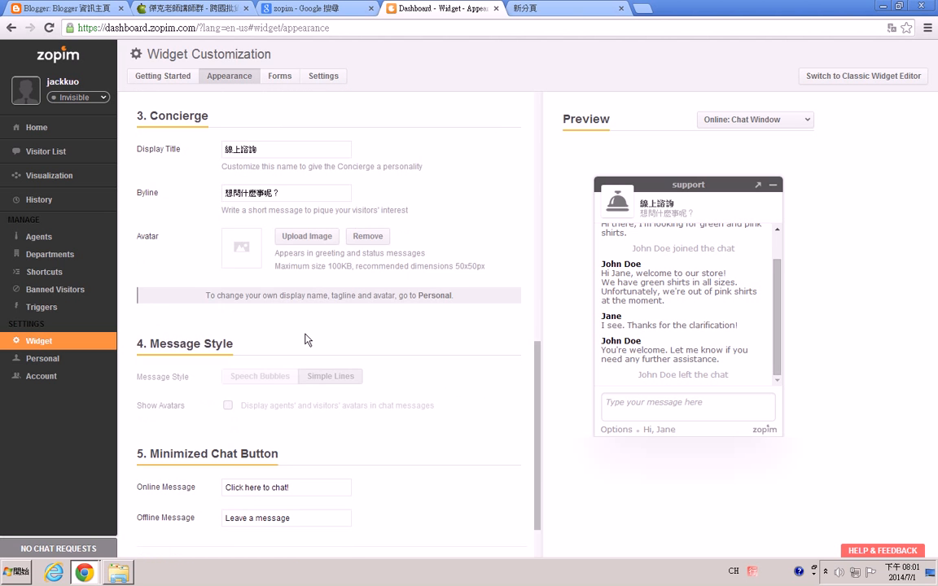
{"action": "scroll", "coordinate": [307, 340], "scroll_direction": "down", "scroll_amount": 2}
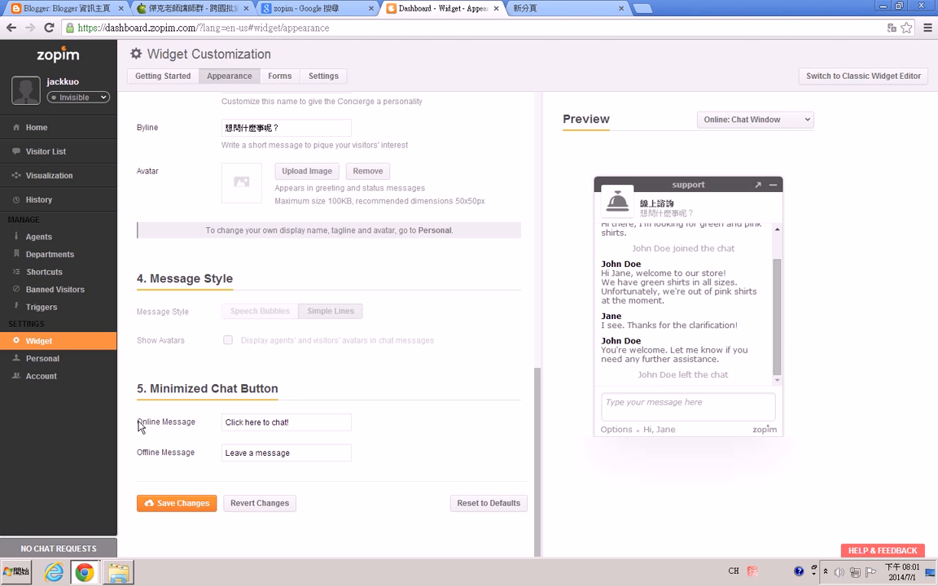
{"action": "left_click", "coordinate": [278, 423]}
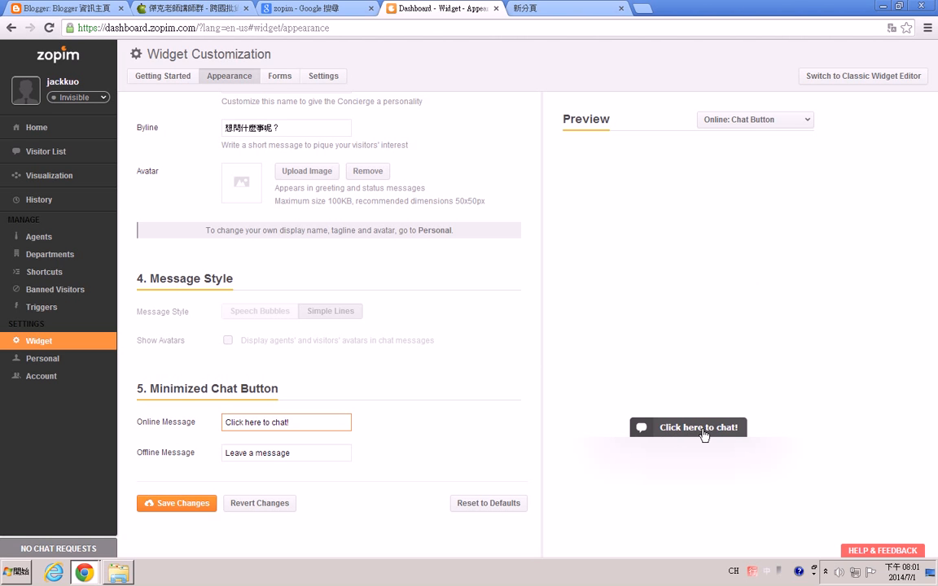
{"action": "left_click", "coordinate": [305, 422]}
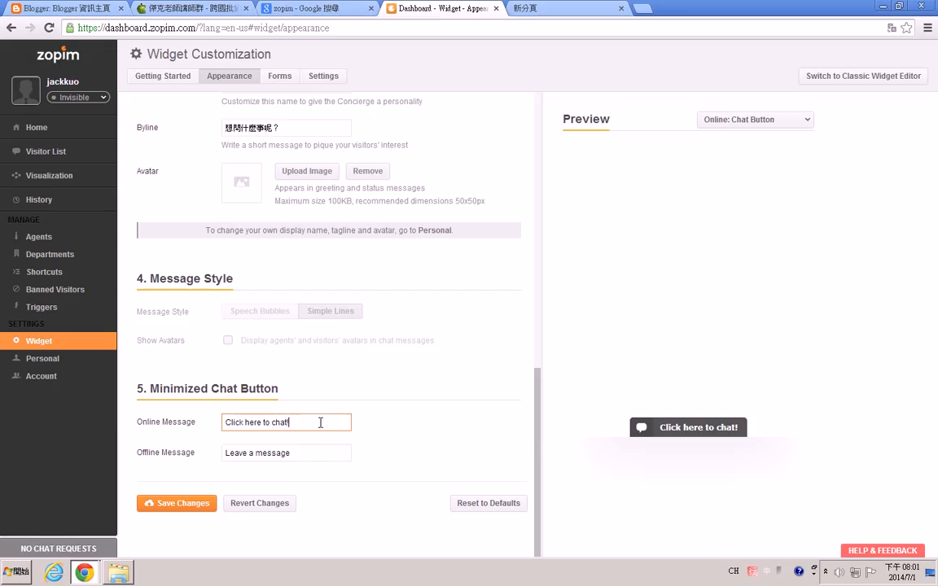
{"action": "left_click_drag", "start_coordinate": [330, 422], "coordinate": [231, 426]}
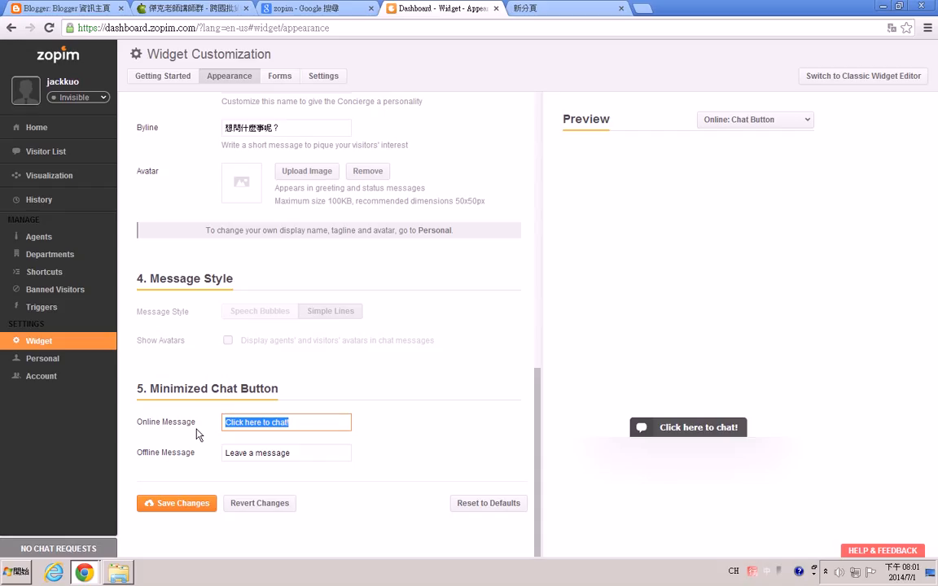
{"action": "key", "text": "ctrl+space"}
{"action": "type", "text": "點"}
{"action": "key", "text": "BackSpace"}
{"action": "type", "text": "按一下跟我對話"}
Set the minimized chat button's offline message to 留下您的訊息.
{"action": "left_click_drag", "start_coordinate": [299, 456], "coordinate": [224, 452]}
{"action": "type", "text": "留下"}
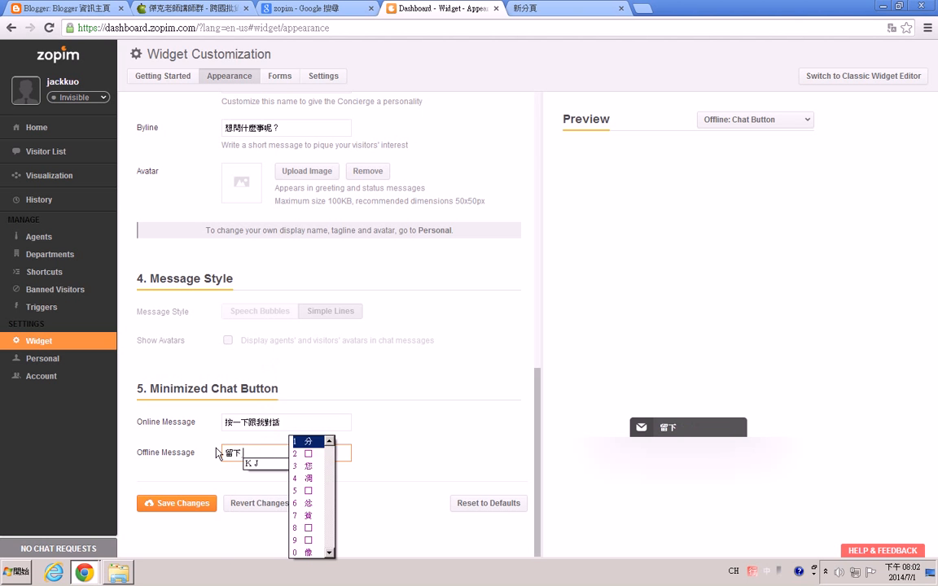
{"action": "type", "text": "您的訊息"}
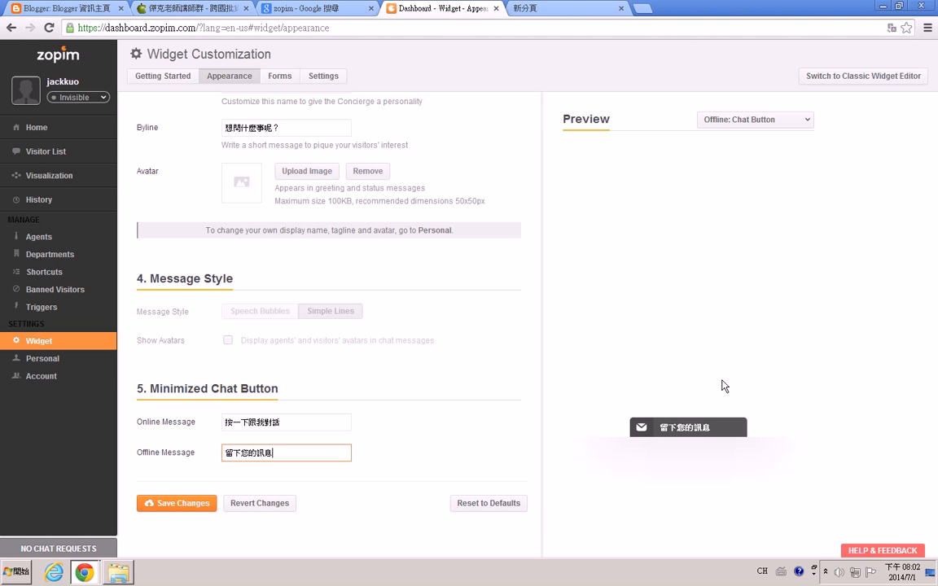
Change the minimized chat button's online message to 按一下可以即時對話.
{"action": "left_click", "coordinate": [293, 425]}
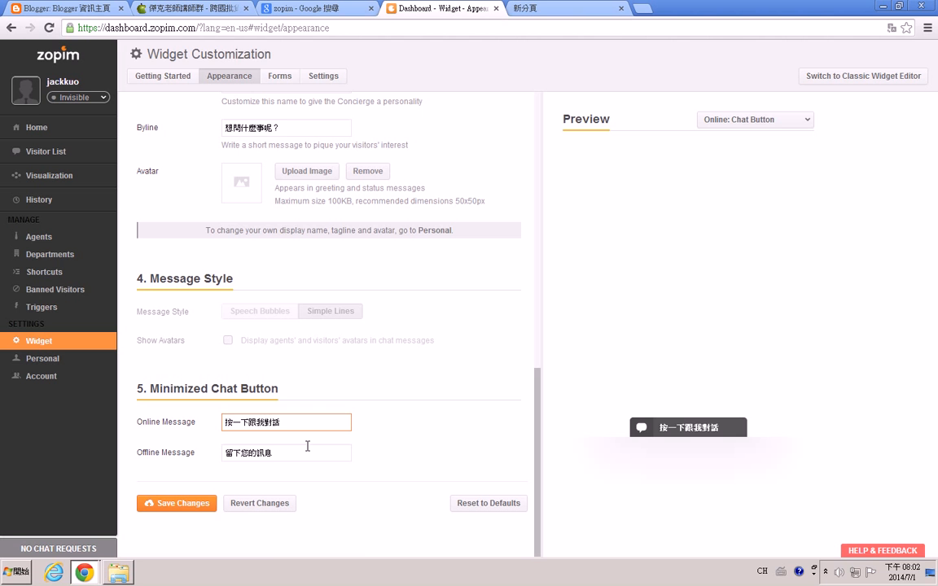
{"action": "key", "text": "shift+Left"}
{"action": "key", "text": "shift+Left"}
{"action": "key", "text": "shift+Left"}
{"action": "key", "text": "shift+Left"}
{"action": "type", "text": "可以"}
{"action": "key", "text": "space"}
{"action": "type", "text": "即時"}
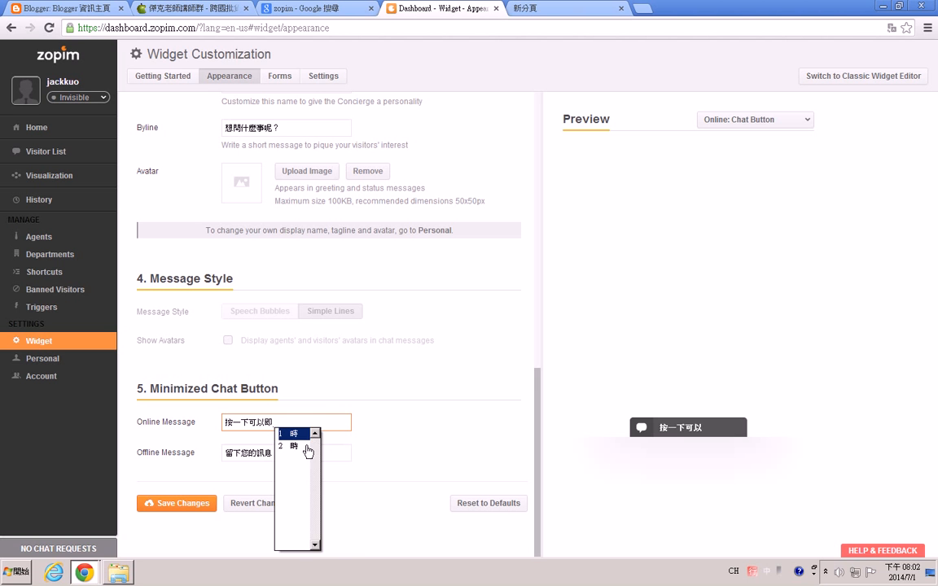
{"action": "type", "text": "話"}
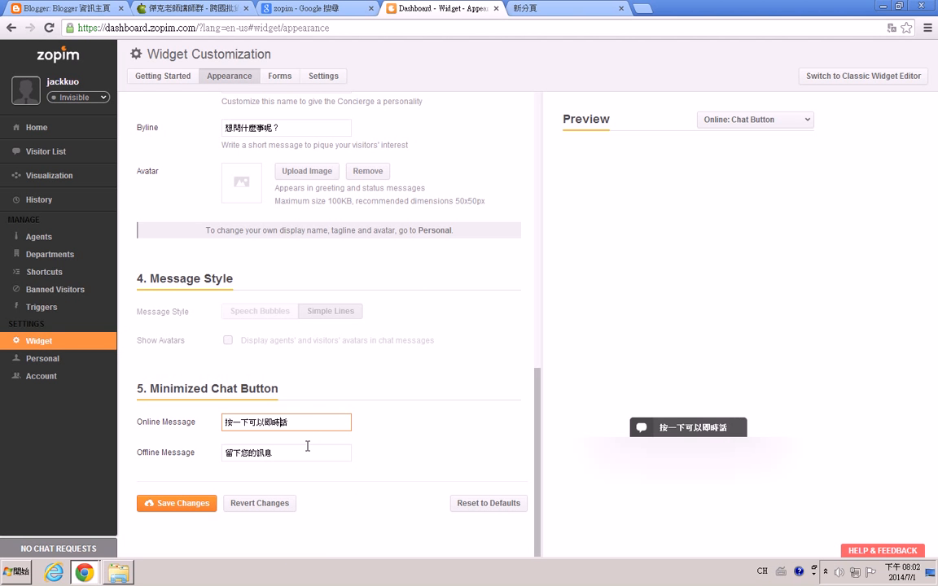
{"action": "type", "text": "對"}
{"action": "left_click", "coordinate": [286, 452]}
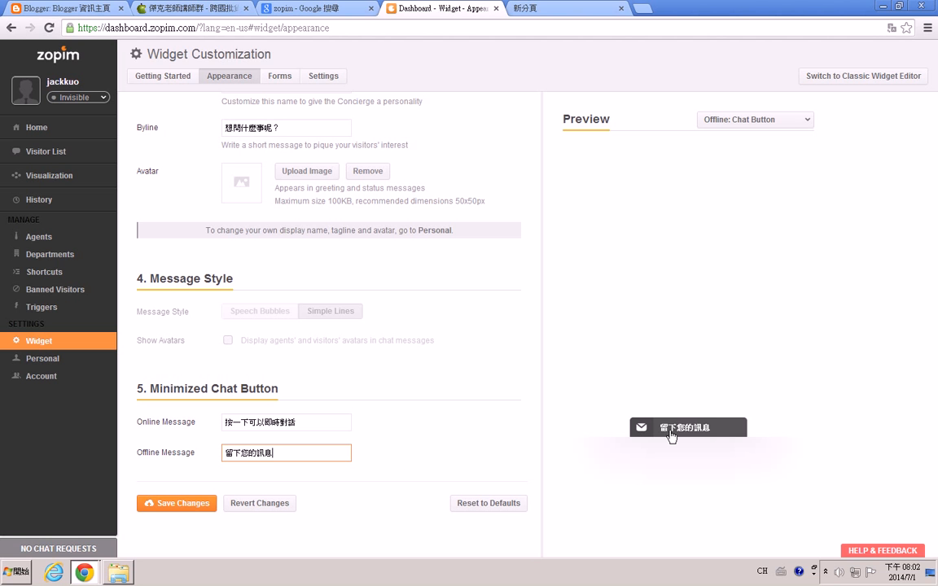
{"action": "scroll", "coordinate": [284, 436], "scroll_direction": "up", "scroll_amount": 2}
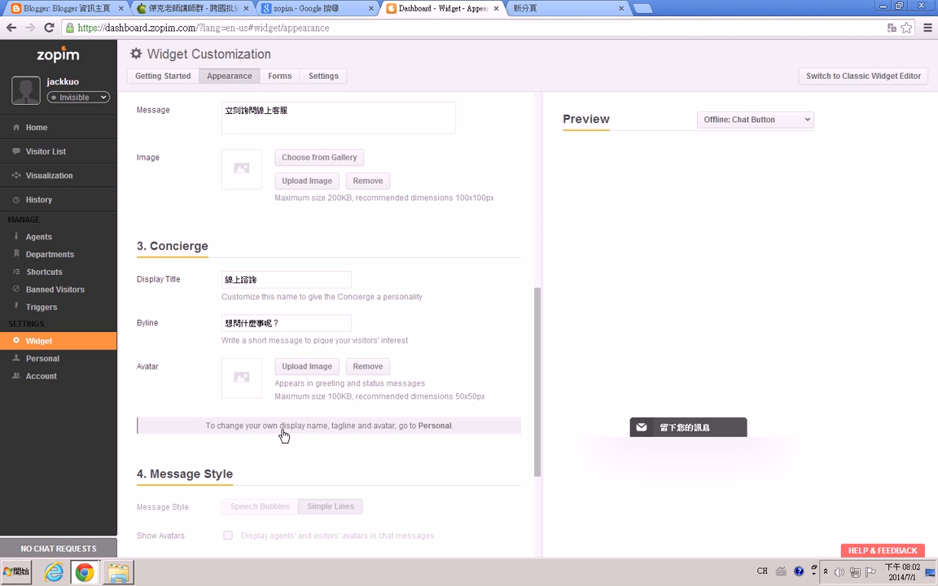
Save the appearance changes to the widget.
{"action": "scroll", "coordinate": [272, 373], "scroll_direction": "up", "scroll_amount": 2}
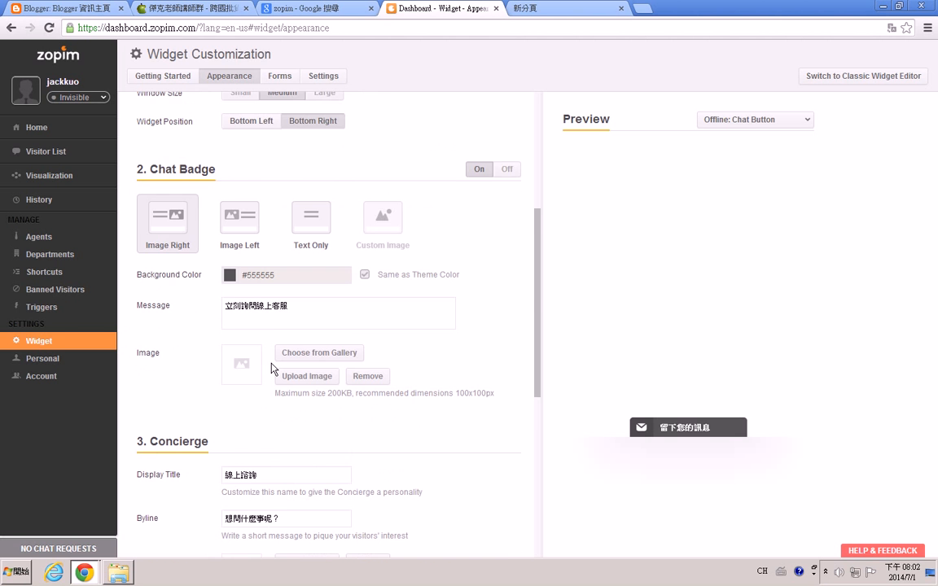
{"action": "scroll", "coordinate": [273, 369], "scroll_direction": "down", "scroll_amount": 4}
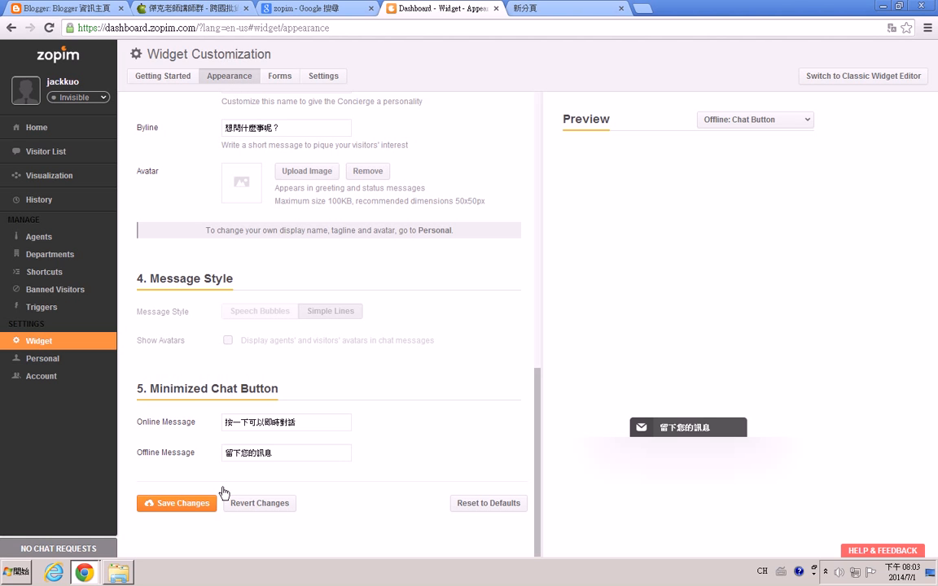
{"action": "left_click", "coordinate": [175, 505]}
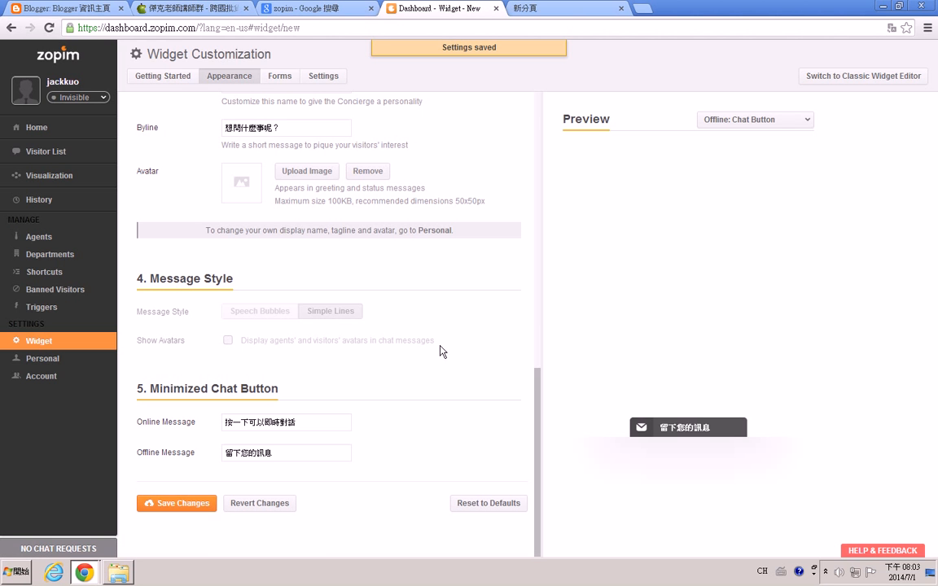
Paste the blog's address into Check Your Website and check whether the widget is installed.
{"action": "scroll", "coordinate": [436, 350], "scroll_direction": "up", "scroll_amount": 1}
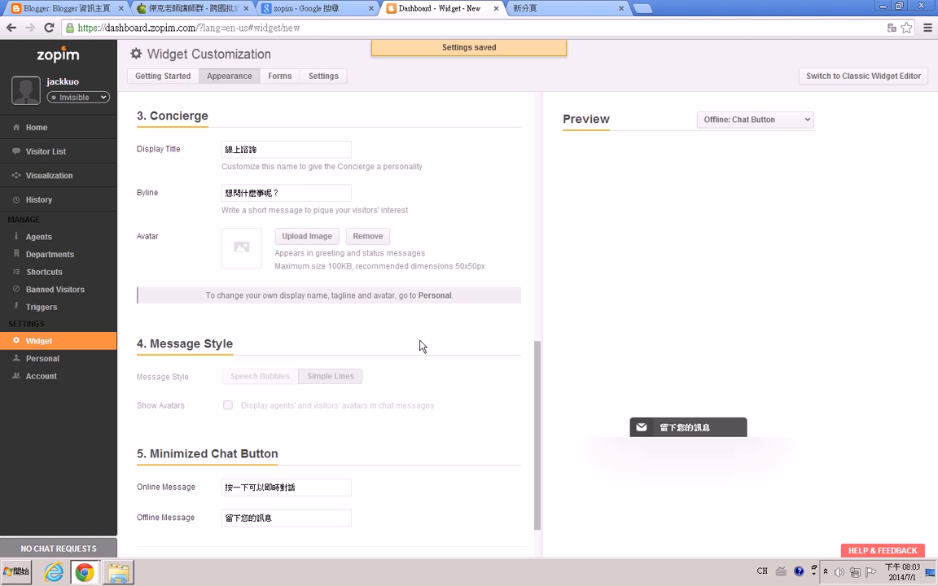
{"action": "left_click", "coordinate": [163, 76]}
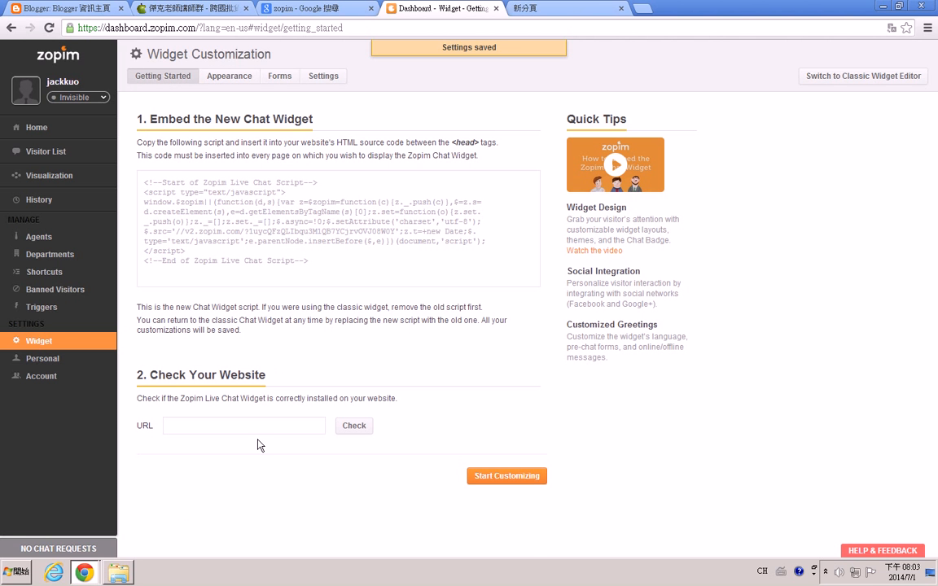
{"action": "left_click", "coordinate": [202, 425]}
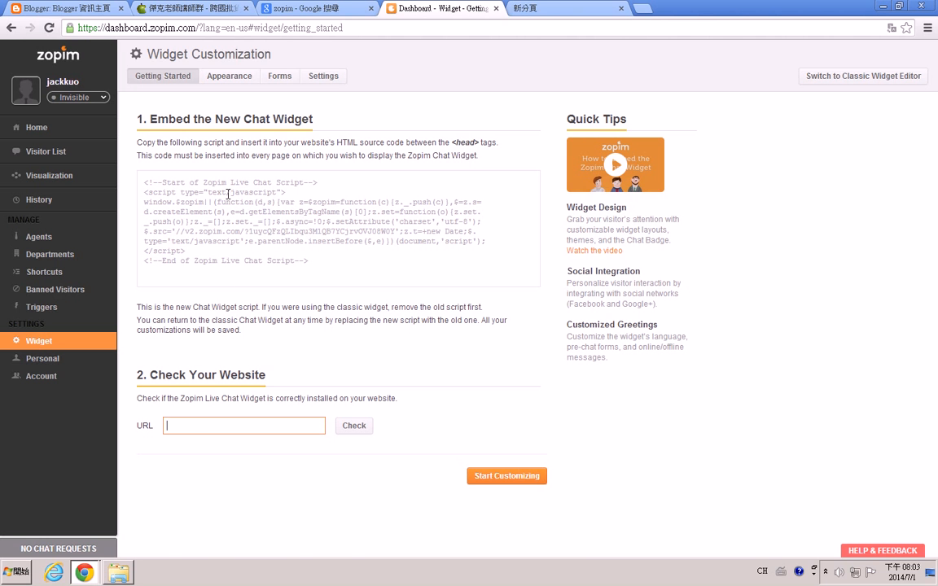
{"action": "left_click", "coordinate": [192, 10]}
{"action": "left_click", "coordinate": [210, 31]}
{"action": "key", "text": "ctrl+c"}
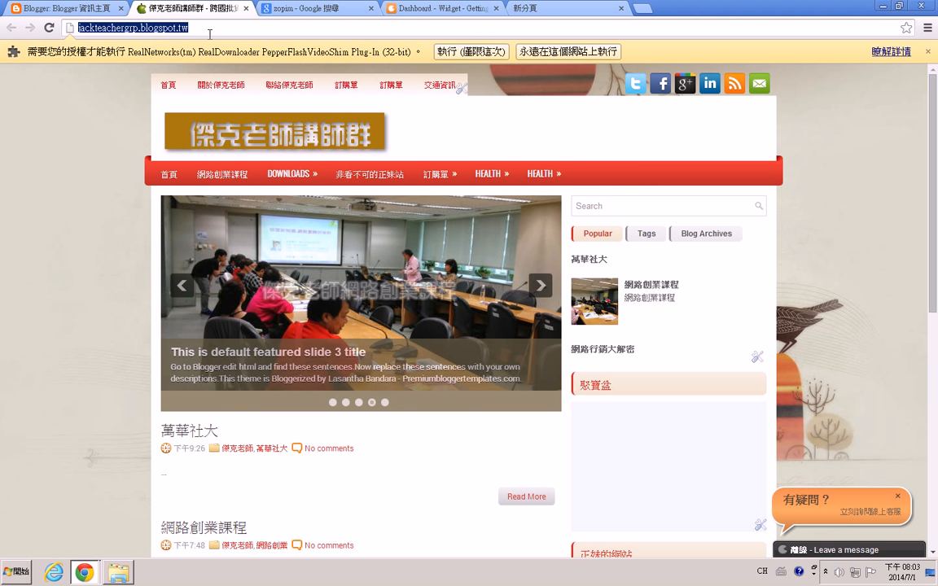
{"action": "left_click", "coordinate": [405, 12]}
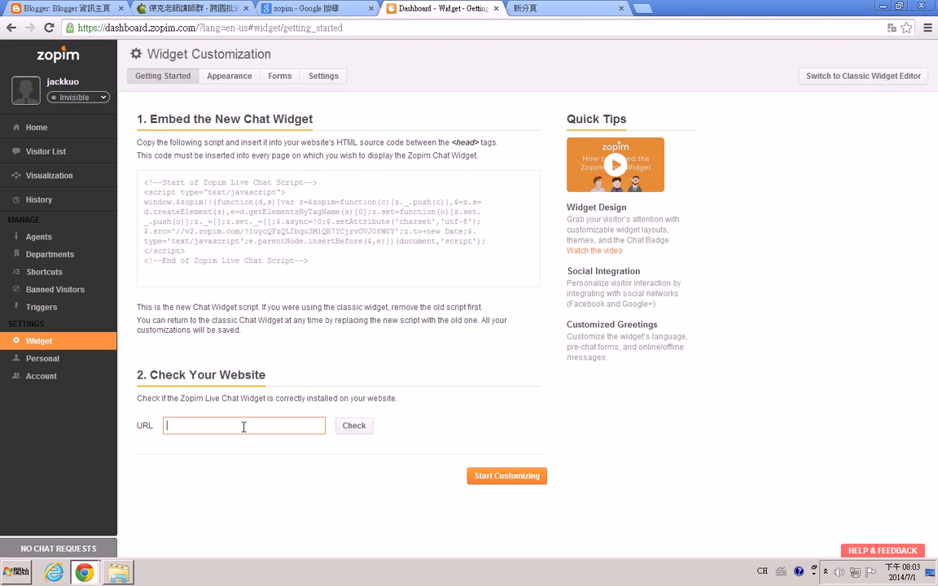
{"action": "key", "text": "ctrl+v"}
{"action": "left_click", "coordinate": [358, 429]}
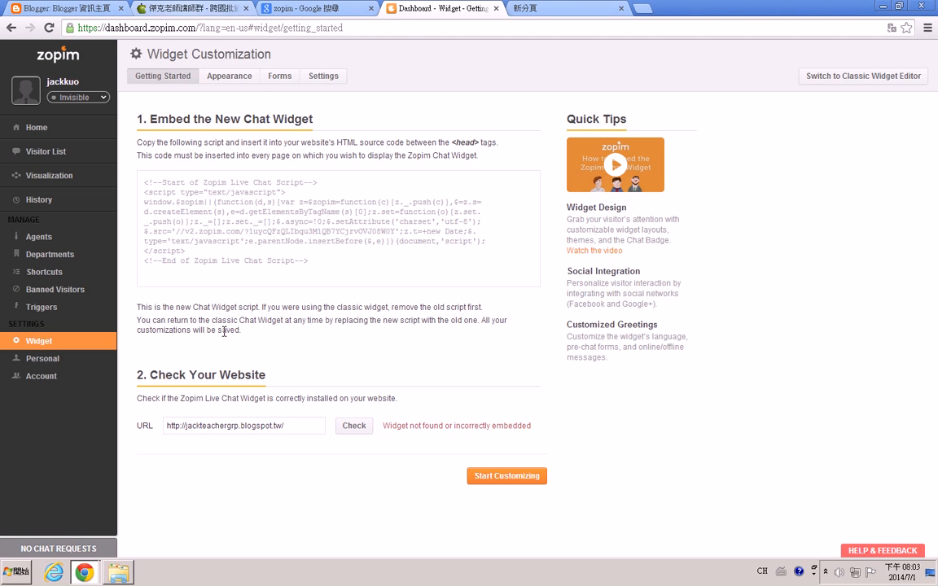
Change the URL ending to blogspot.com/ and check the widget installation again.
{"action": "left_click", "coordinate": [290, 425]}
{"action": "key", "text": "BackSpace"}
{"action": "key", "text": "BackSpace"}
{"action": "type", "text": "com/"}
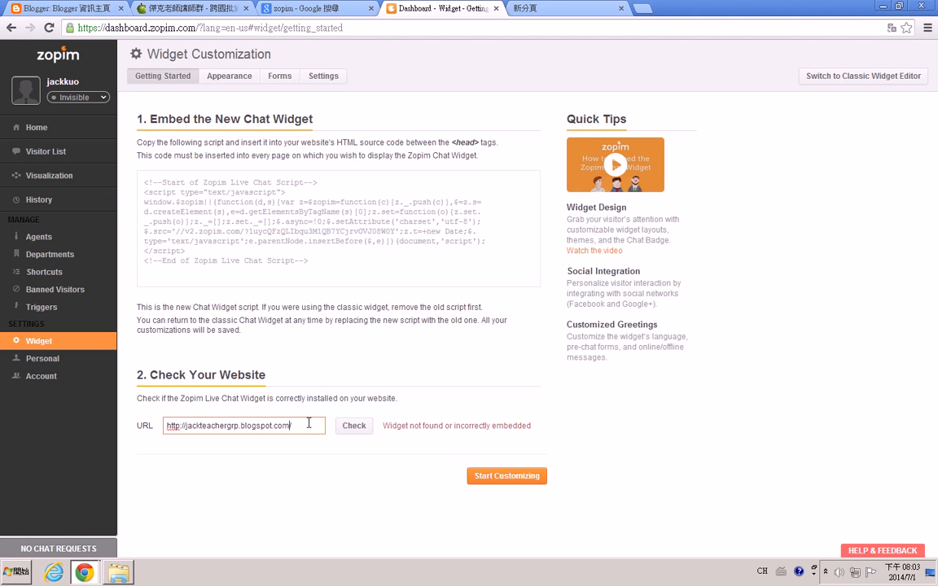
{"action": "left_click", "coordinate": [352, 426]}
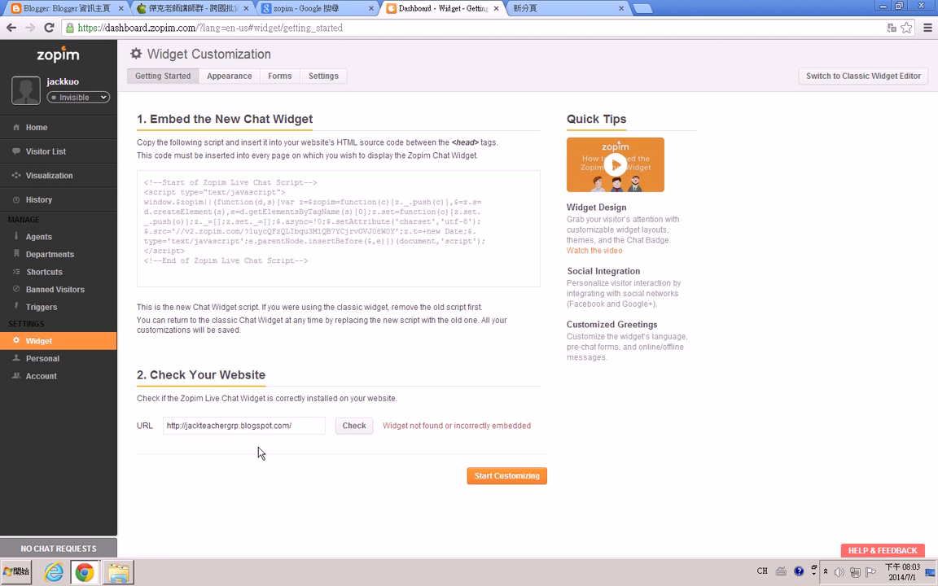
Reload the blog page to look for the chat widget.
{"action": "left_click", "coordinate": [191, 9]}
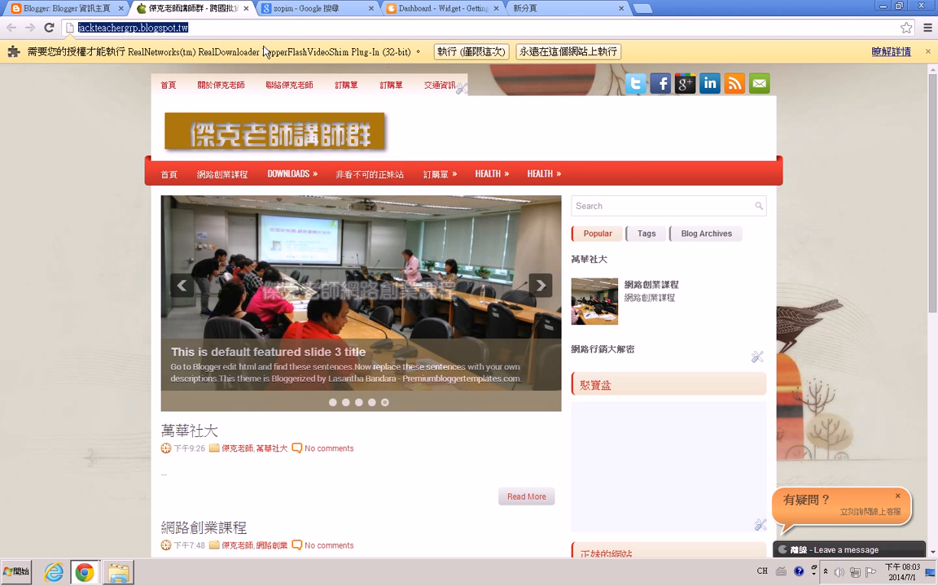
{"action": "left_click", "coordinate": [52, 31]}
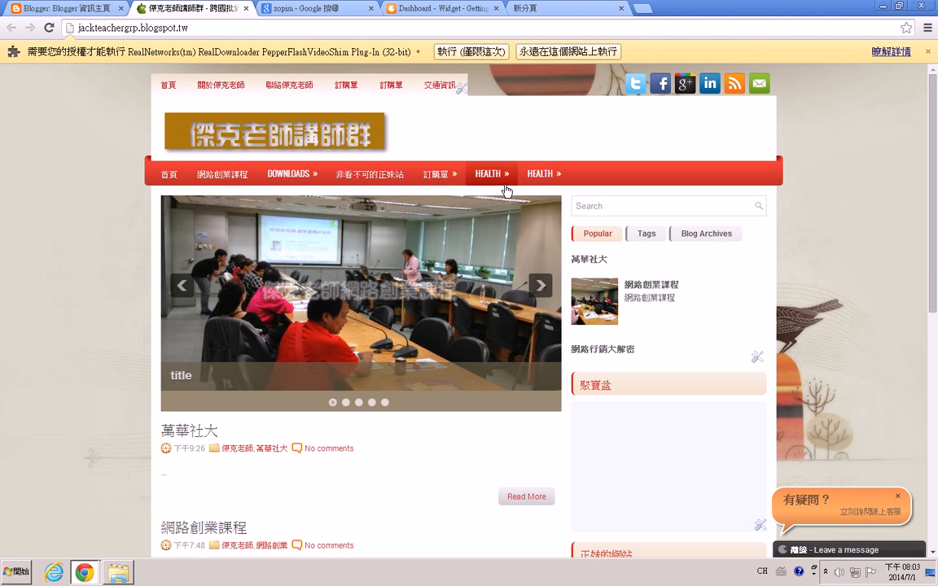
{"action": "left_click", "coordinate": [440, 8]}
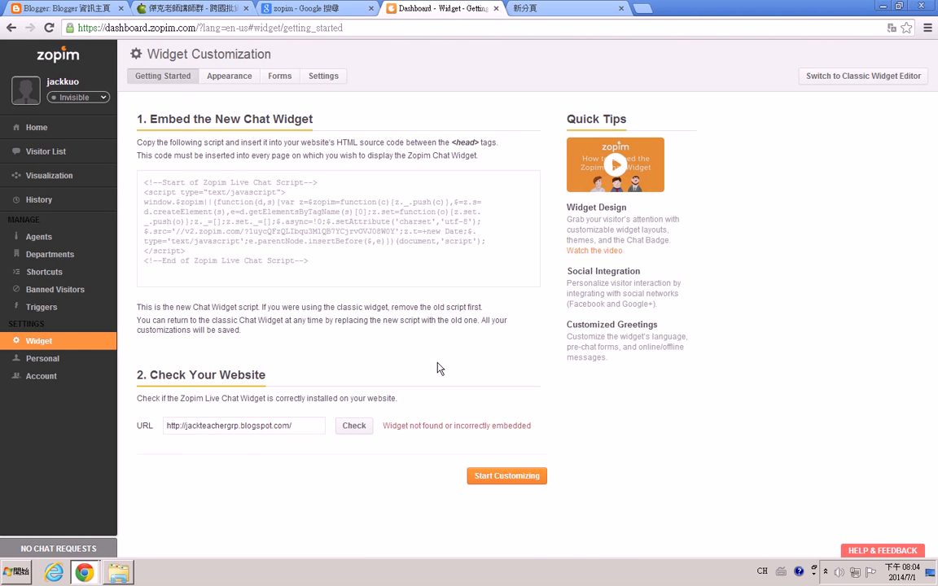
Review the concierge and minimized chat button settings in the appearance options.
{"action": "left_click", "coordinate": [227, 78]}
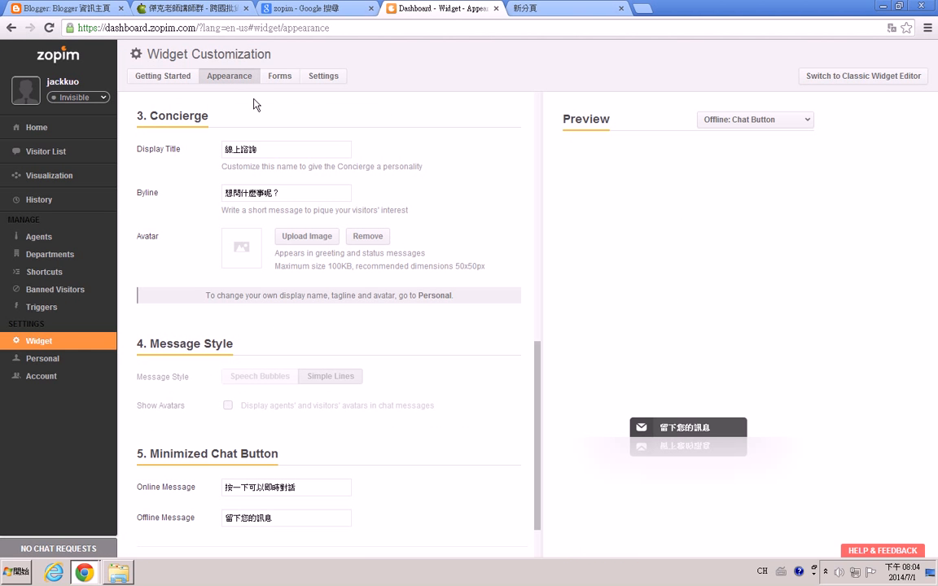
{"action": "left_click", "coordinate": [268, 152]}
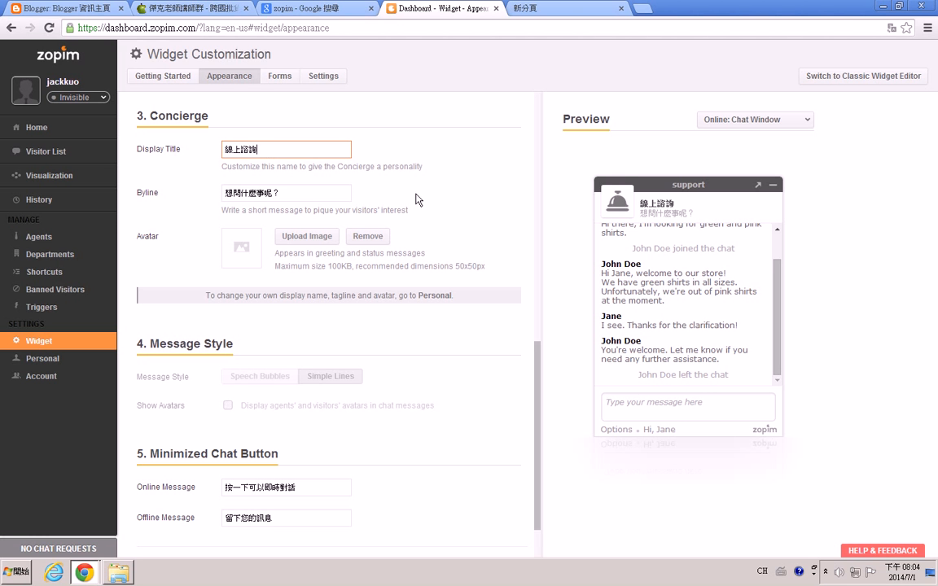
{"action": "left_click", "coordinate": [282, 194]}
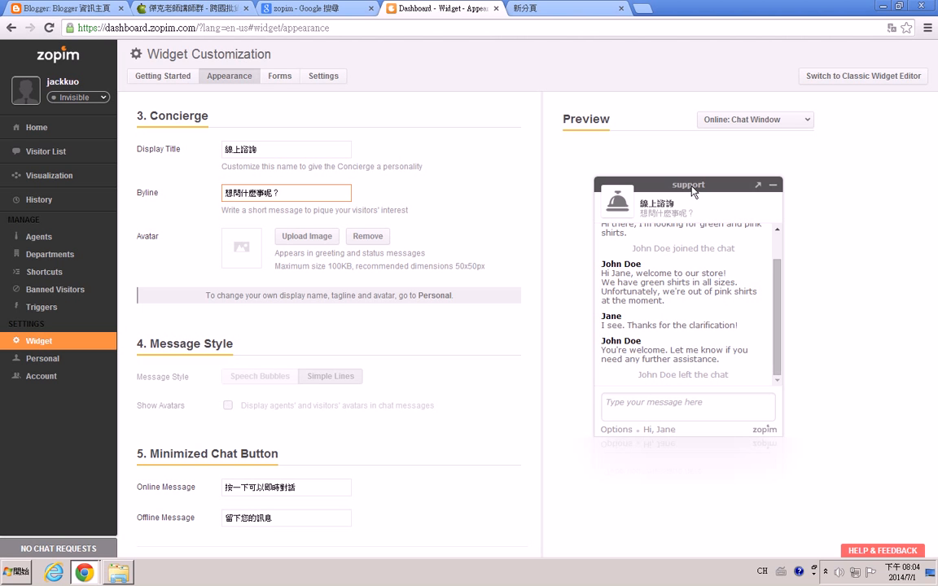
{"action": "scroll", "coordinate": [348, 447], "scroll_direction": "down", "scroll_amount": 2}
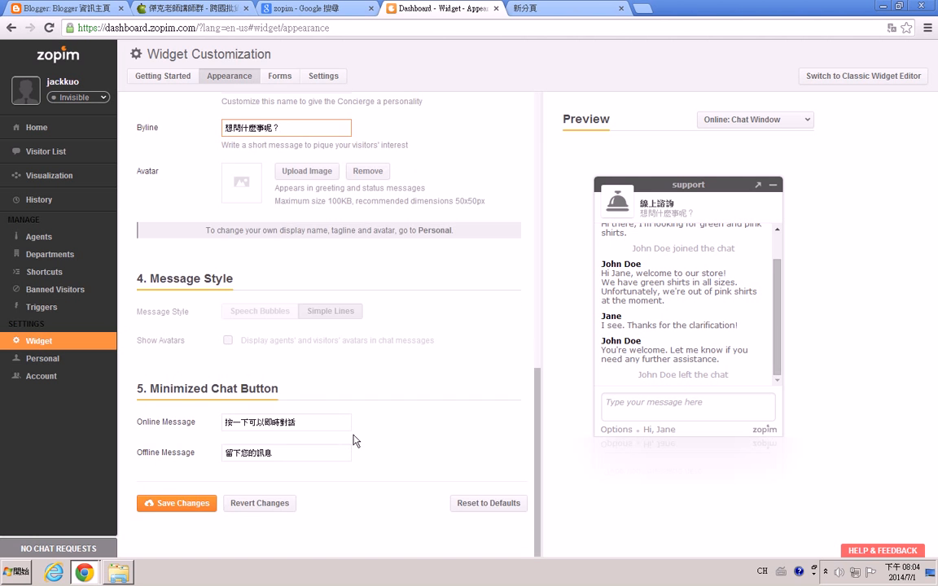
{"action": "scroll", "coordinate": [352, 440], "scroll_direction": "up", "scroll_amount": 5}
Browse the widget's forms and general settings options.
{"action": "left_click", "coordinate": [281, 79]}
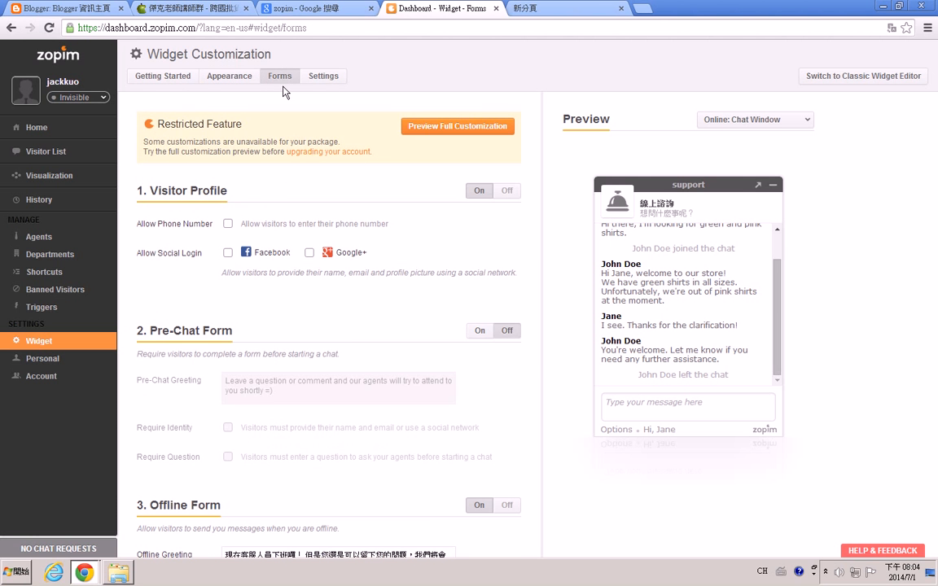
{"action": "scroll", "coordinate": [279, 257], "scroll_direction": "down", "scroll_amount": 1}
{"action": "scroll", "coordinate": [280, 259], "scroll_direction": "up", "scroll_amount": 3}
{"action": "left_click", "coordinate": [324, 79]}
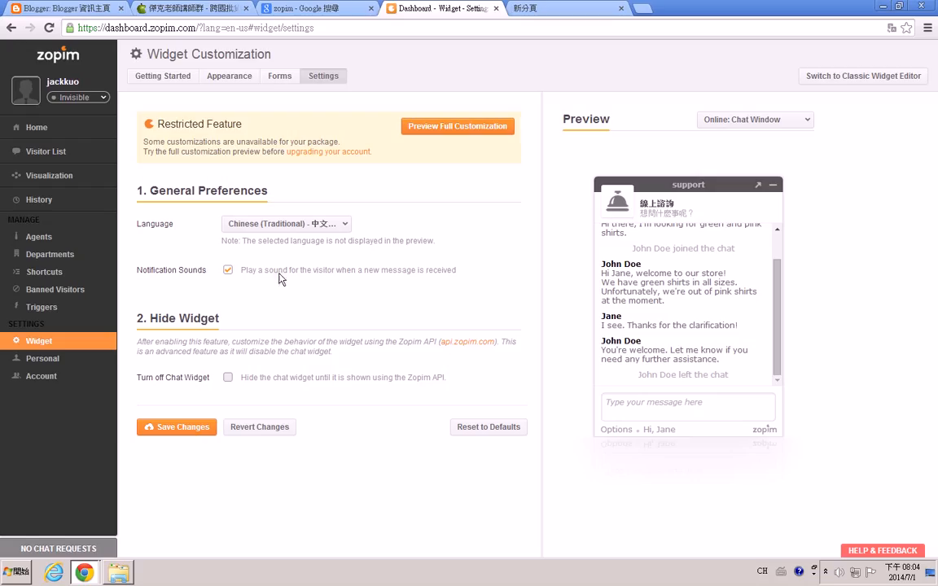
{"action": "left_click", "coordinate": [279, 76]}
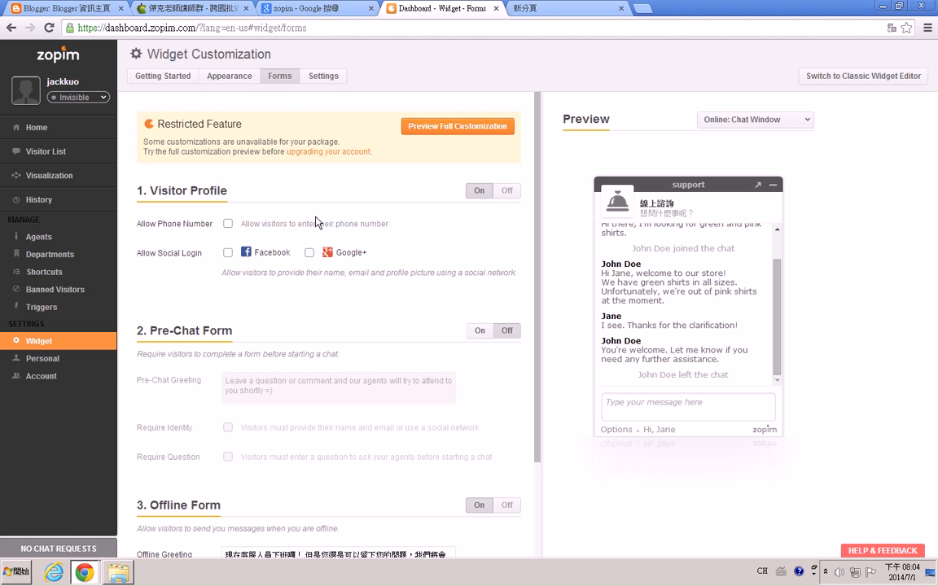
{"action": "scroll", "coordinate": [317, 220], "scroll_direction": "down", "scroll_amount": 1}
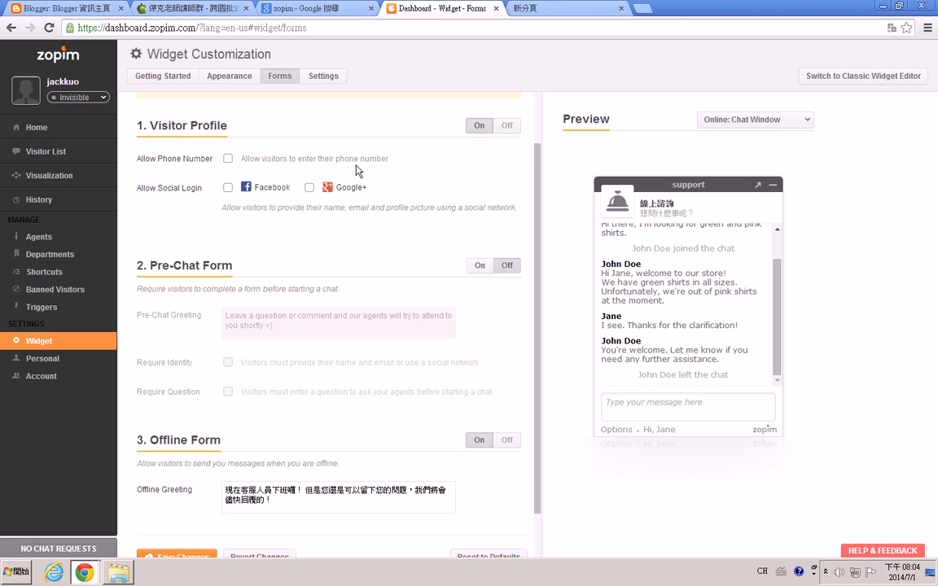
Allow visitors to enter their phone number and turn on the Pre-Chat Form.
{"action": "left_click", "coordinate": [228, 159]}
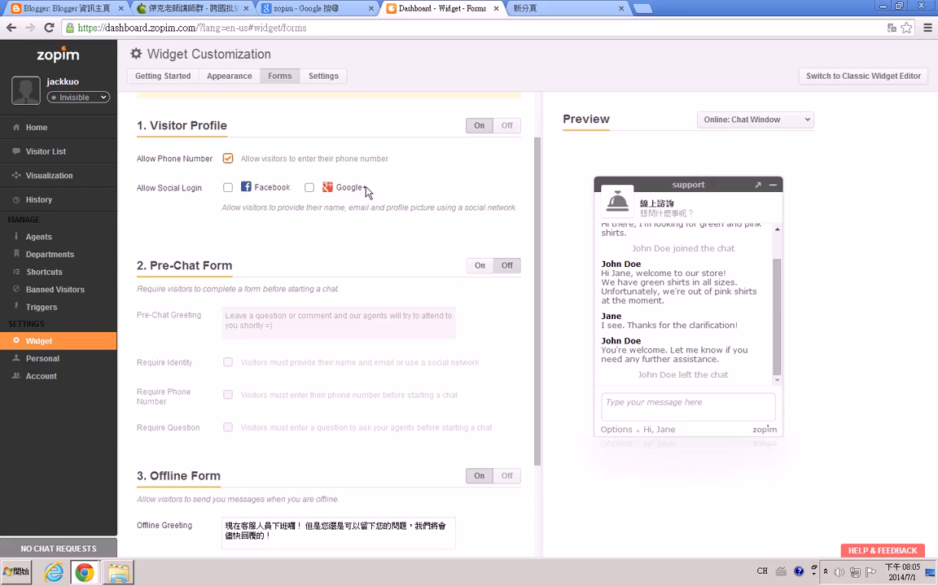
{"action": "left_click", "coordinate": [227, 160]}
{"action": "left_click", "coordinate": [481, 269]}
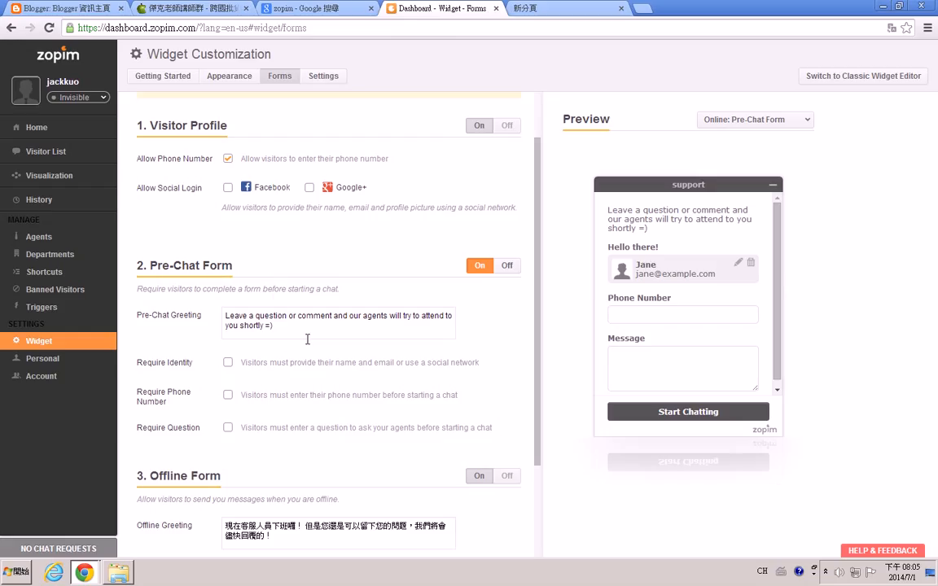
Replace the pre-chat greeting with 請留下您的問題或建議，我們將儘快與您聯絡。.
{"action": "left_click", "coordinate": [226, 319]}
{"action": "left_click_drag", "start_coordinate": [227, 319], "coordinate": [296, 331]}
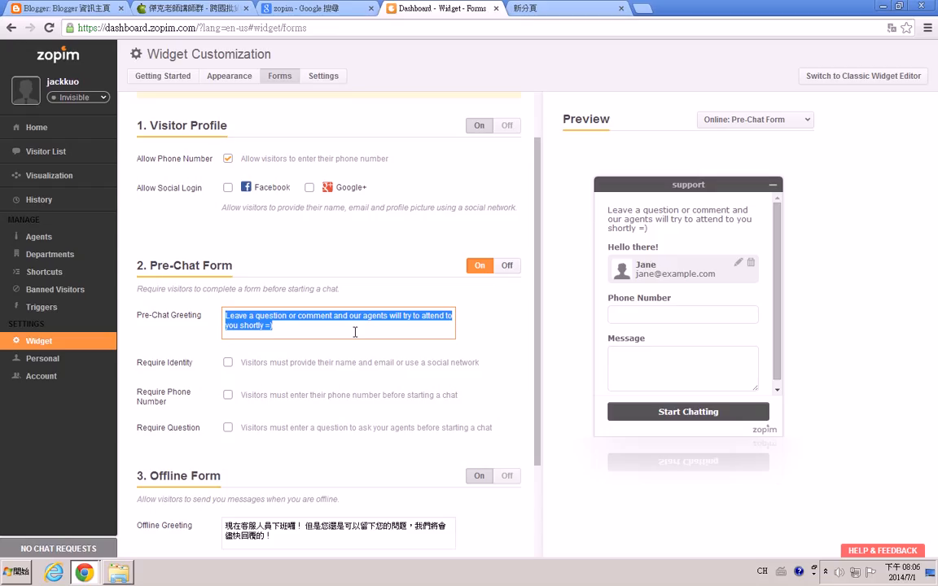
{"action": "key", "text": "ctrl+space"}
{"action": "type", "text": "請"}
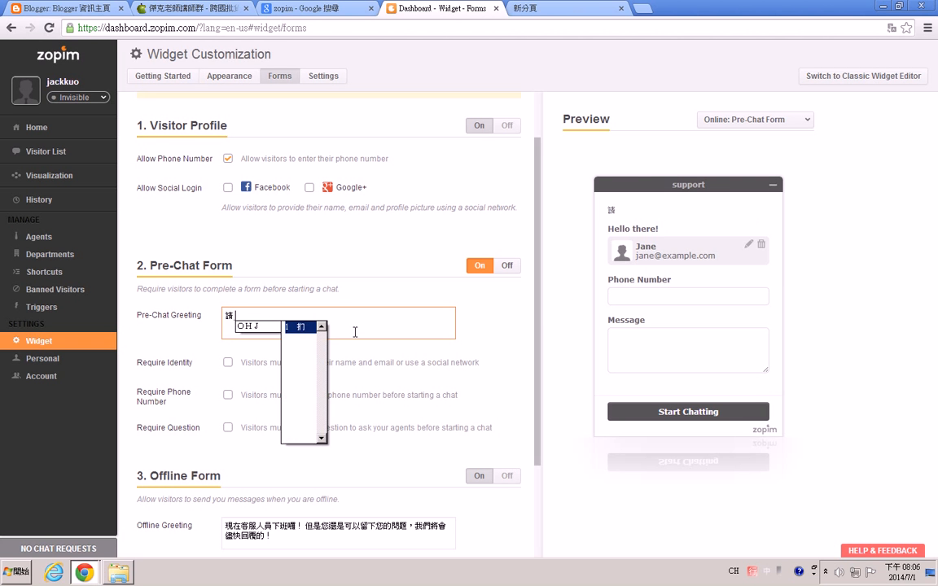
{"action": "type", "text": "ohjp留下"}
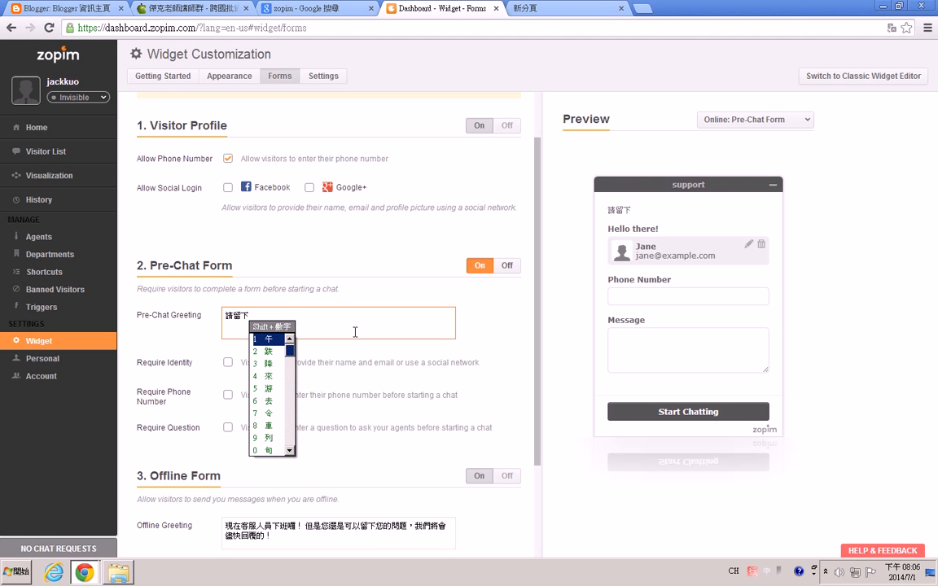
{"action": "type", "text": "妳的"}
{"action": "key", "text": "BackSpace"}
{"action": "key", "text": "BackSpace"}
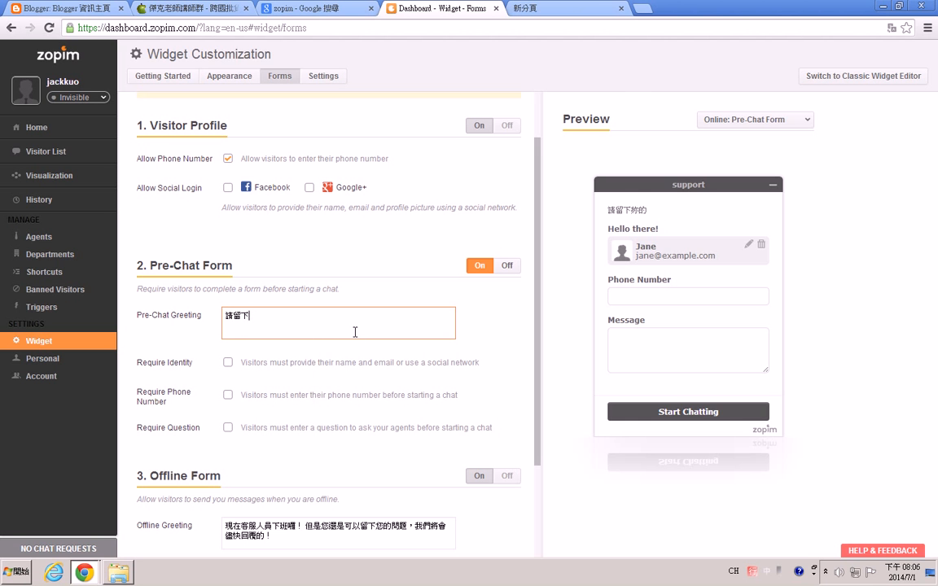
{"action": "type", "text": "您t"}
{"action": "type", "text": "的問題"}
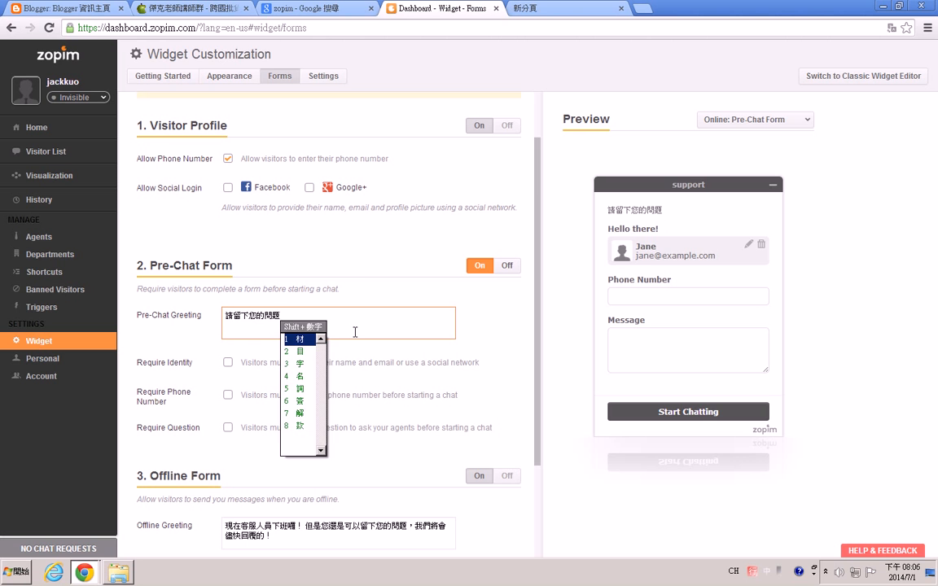
{"action": "type", "text": "或tfb建"}
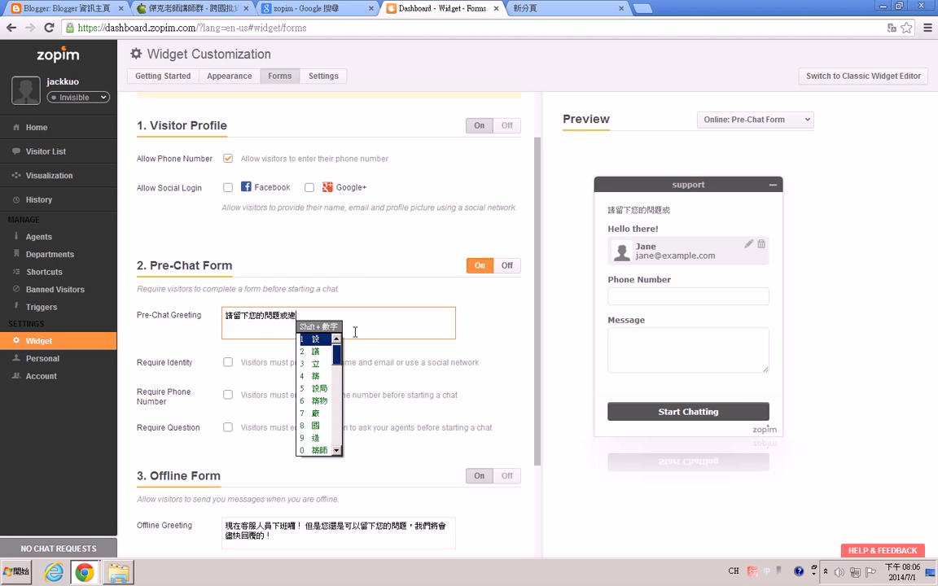
{"action": "type", "text": "議，我們x.fh"}
{"action": "type", "text": "將儘"}
{"action": "type", "text": "快與您aex"}
{"action": "type", "text": "聯絡。"}
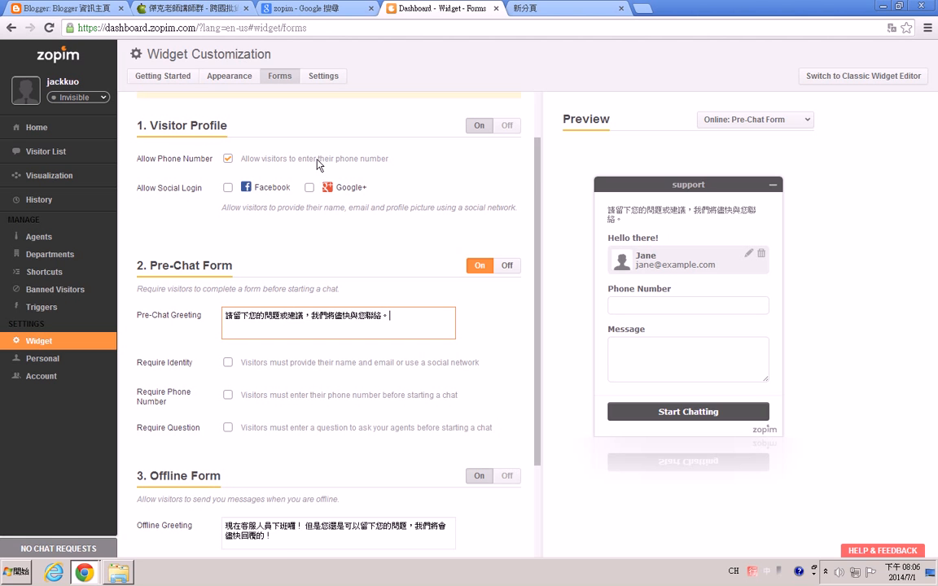
{"action": "left_click", "coordinate": [228, 159]}
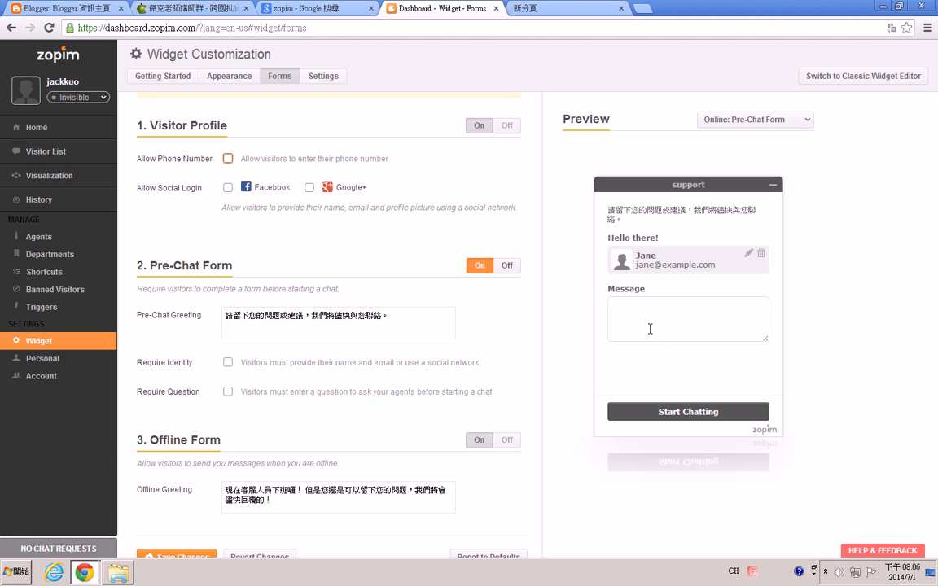
{"action": "left_click", "coordinate": [228, 159]}
{"action": "left_click", "coordinate": [611, 306]}
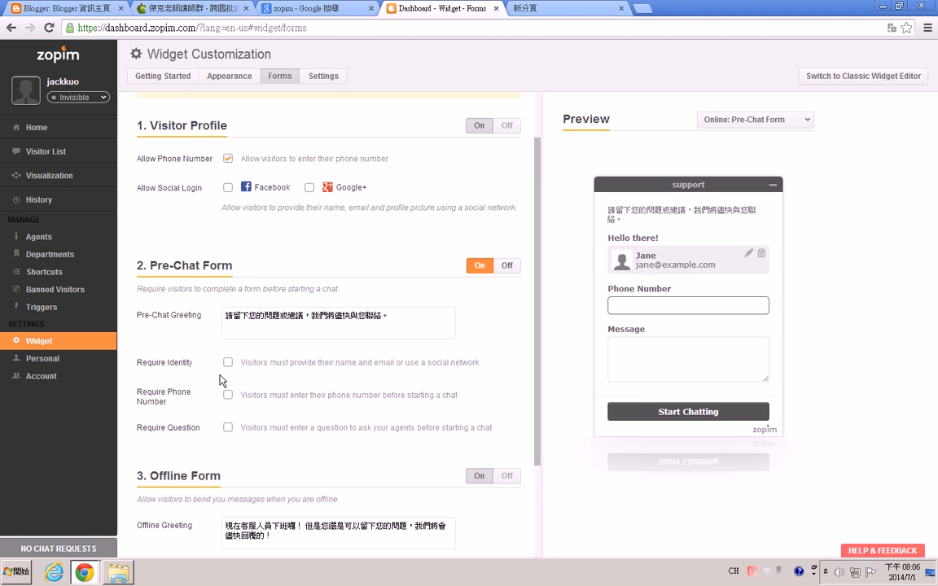
Require visitors to enter their phone number before starting a chat.
{"action": "scroll", "coordinate": [197, 387], "scroll_direction": "down", "scroll_amount": 1}
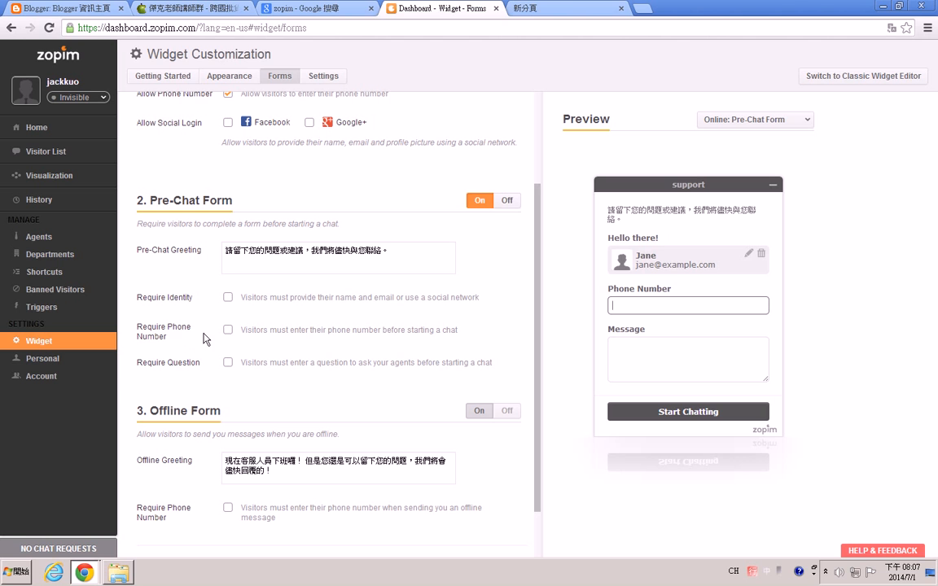
{"action": "left_click", "coordinate": [228, 330]}
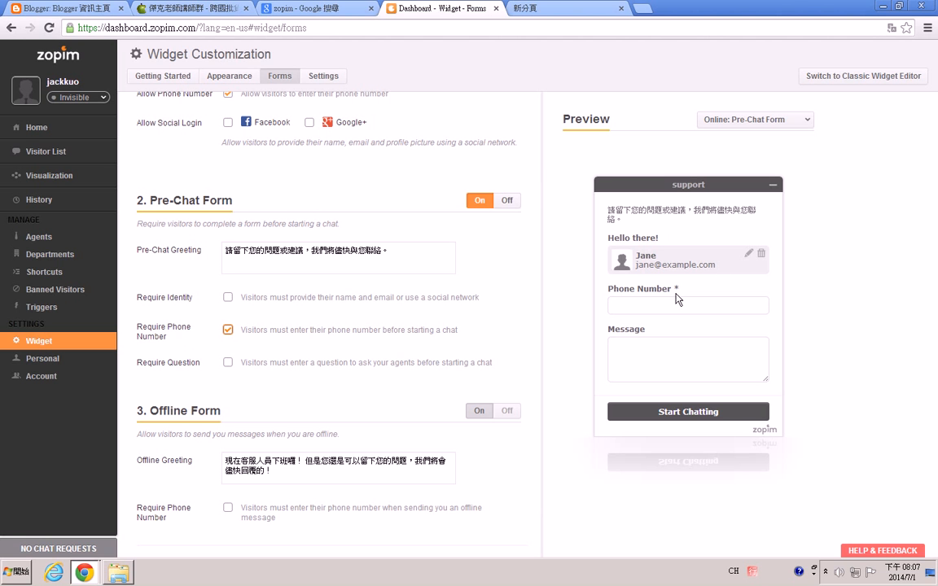
Stop requiring visitors to enter their phone number before starting a chat.
{"action": "left_click", "coordinate": [230, 332]}
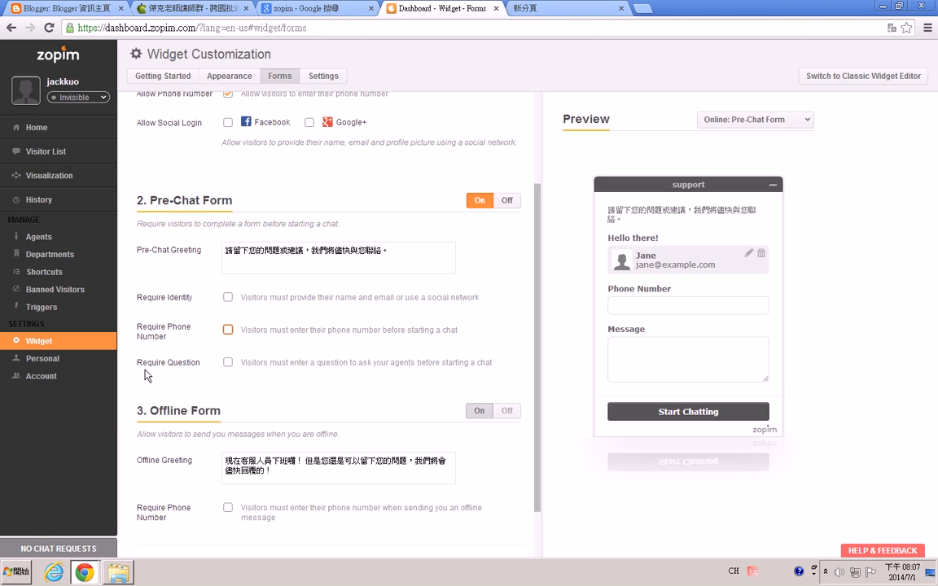
{"action": "left_click", "coordinate": [228, 363]}
{"action": "left_click", "coordinate": [643, 351]}
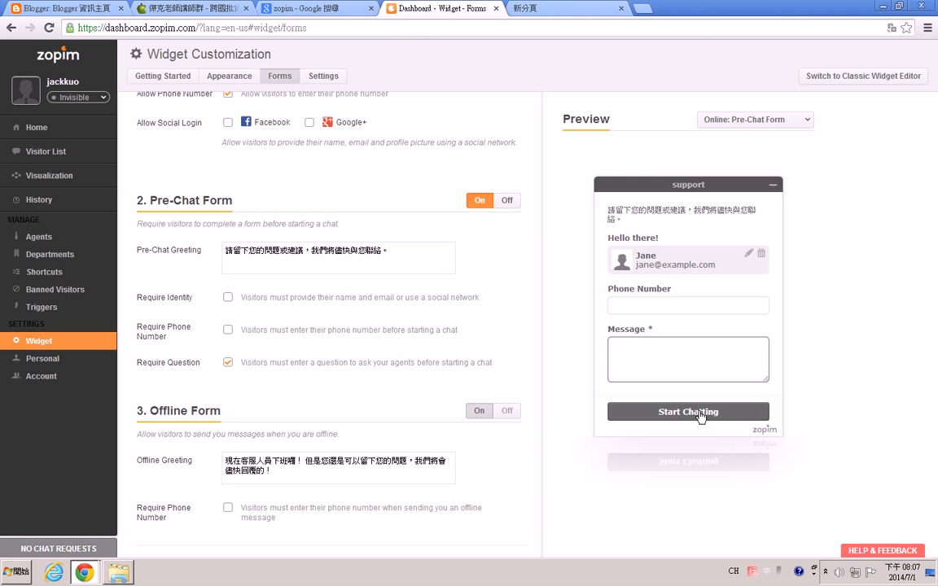
{"action": "left_click", "coordinate": [228, 362]}
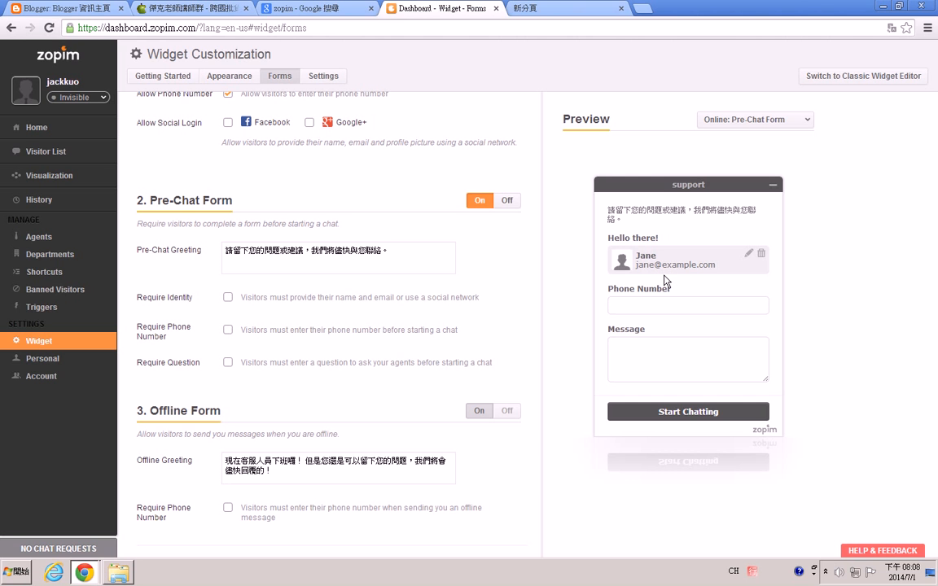
Preview the offline form by selecting its greeting, then save the widget form changes.
{"action": "scroll", "coordinate": [338, 415], "scroll_direction": "down", "scroll_amount": 1}
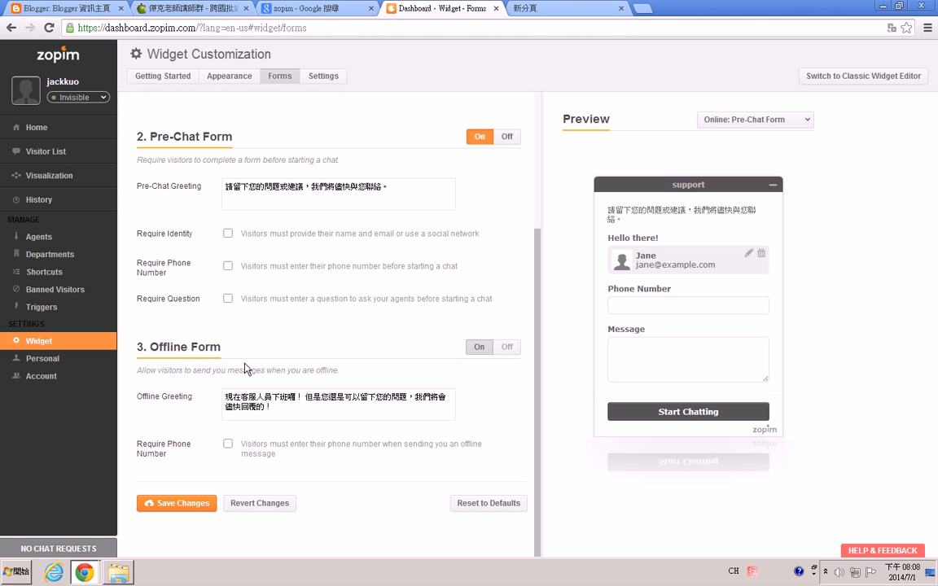
{"action": "left_click", "coordinate": [250, 397]}
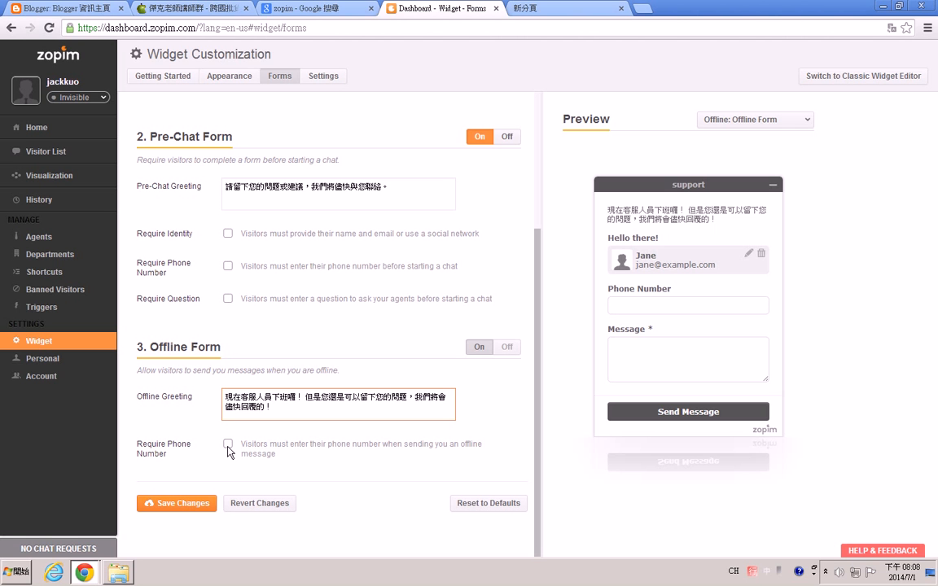
{"action": "left_click", "coordinate": [181, 509]}
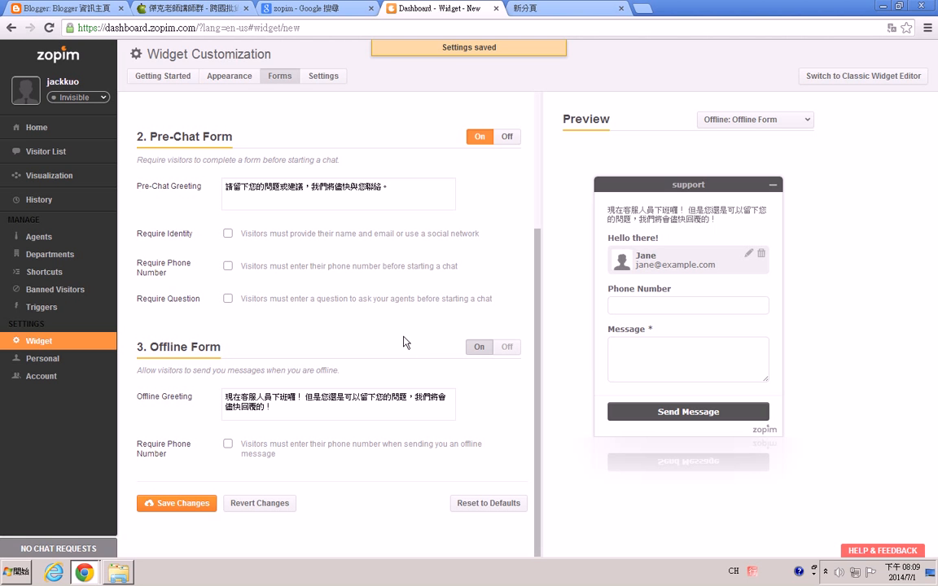
Open the widget's general settings page.
{"action": "left_click", "coordinate": [323, 75]}
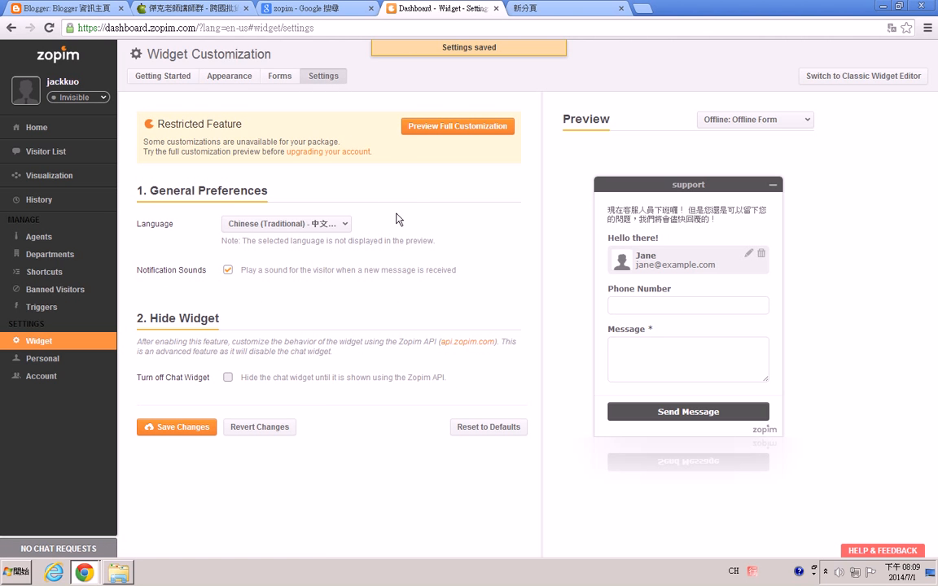